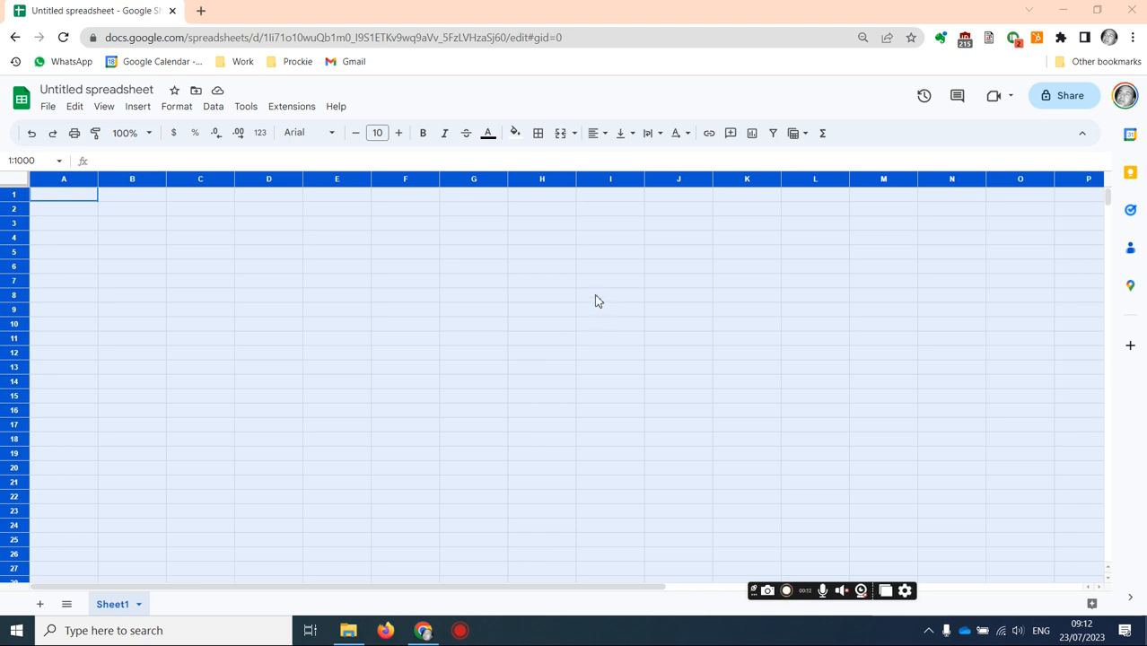
Rename the untitled spreadsheet as Driver Check
click(79, 88)
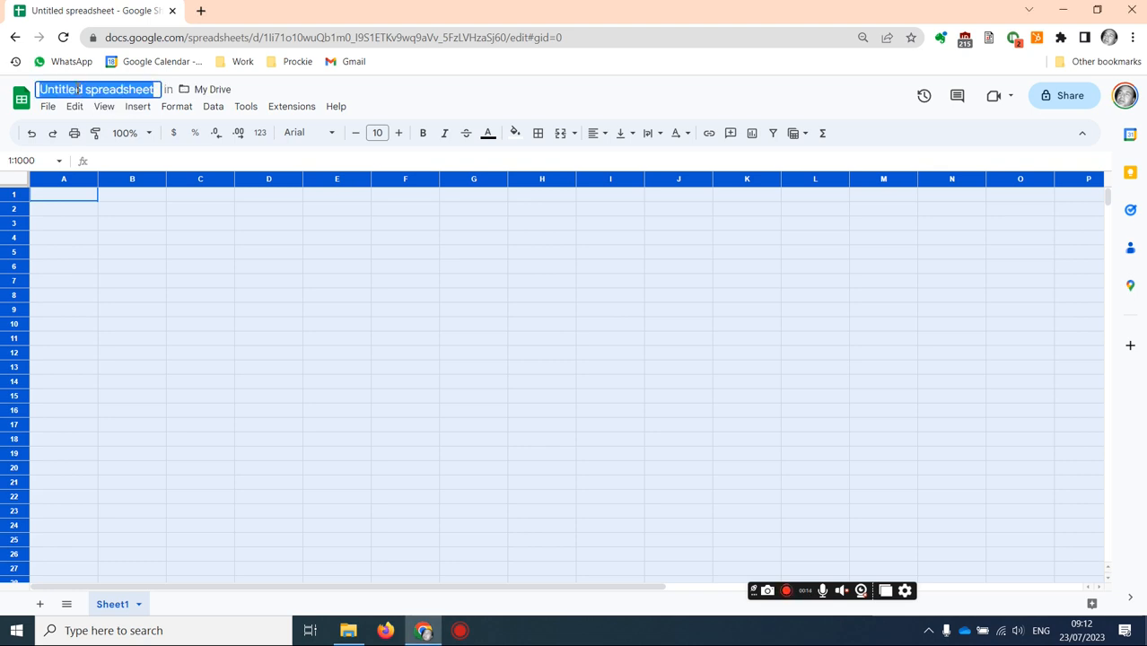
text(Driver)
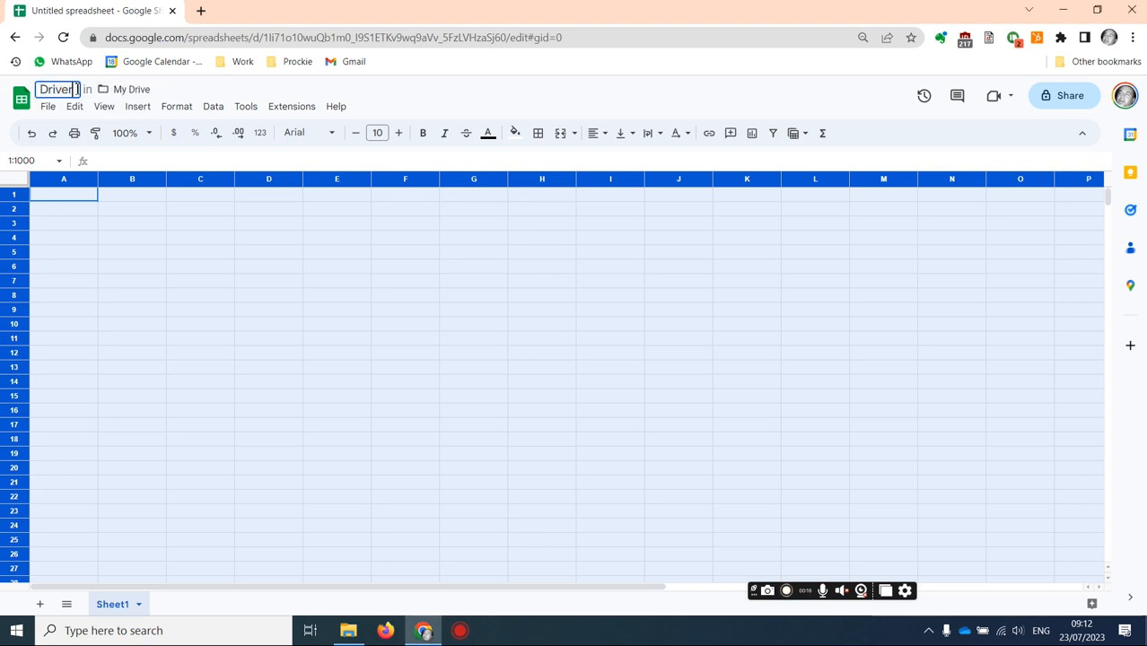
text( Shceckl)
key(BackSpace)
key(BackSpace)
key(BackSpace)
key(BackSpace)
key(BackSpace)
key(BackSpace)
key(BackSpace)
text(Check)
key(Return)
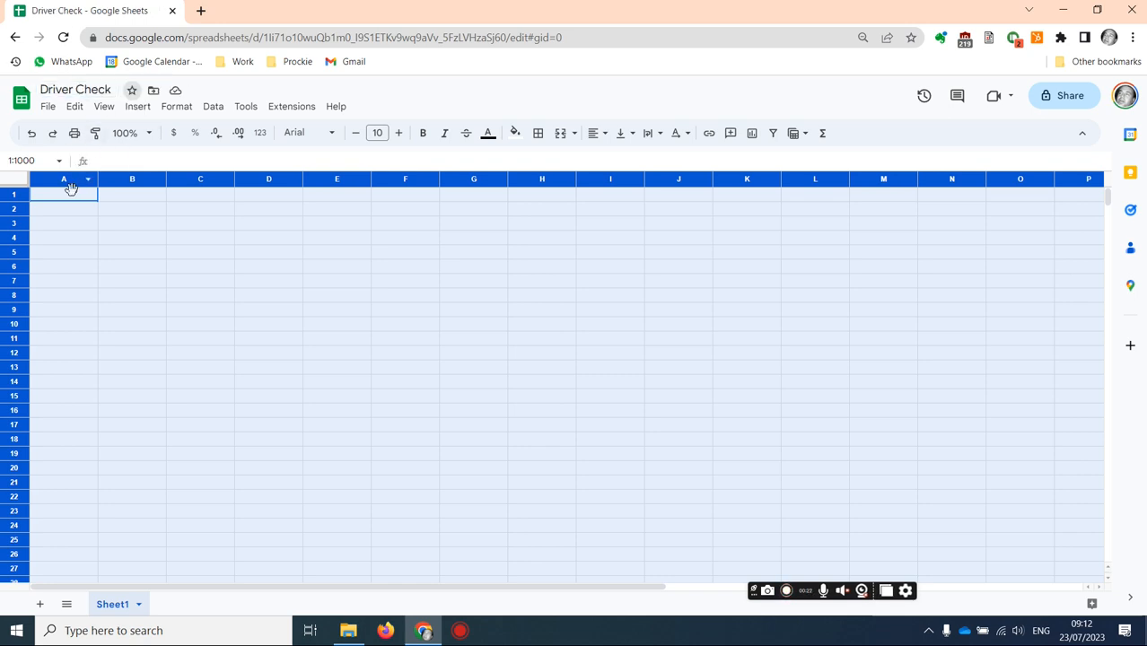
Fill row 1 from A1 with headers ID, Name, Date, Time, Location, Windows OK, Tyres OK, Lights OK, Type Of Load Today, Lorry Image, Load Image
click(74, 199)
text(ID	Name	Date	Time	Location	Windows OK	Tyres OK	Lights OK	Type Of Load To	Lorry Image	Load Image)
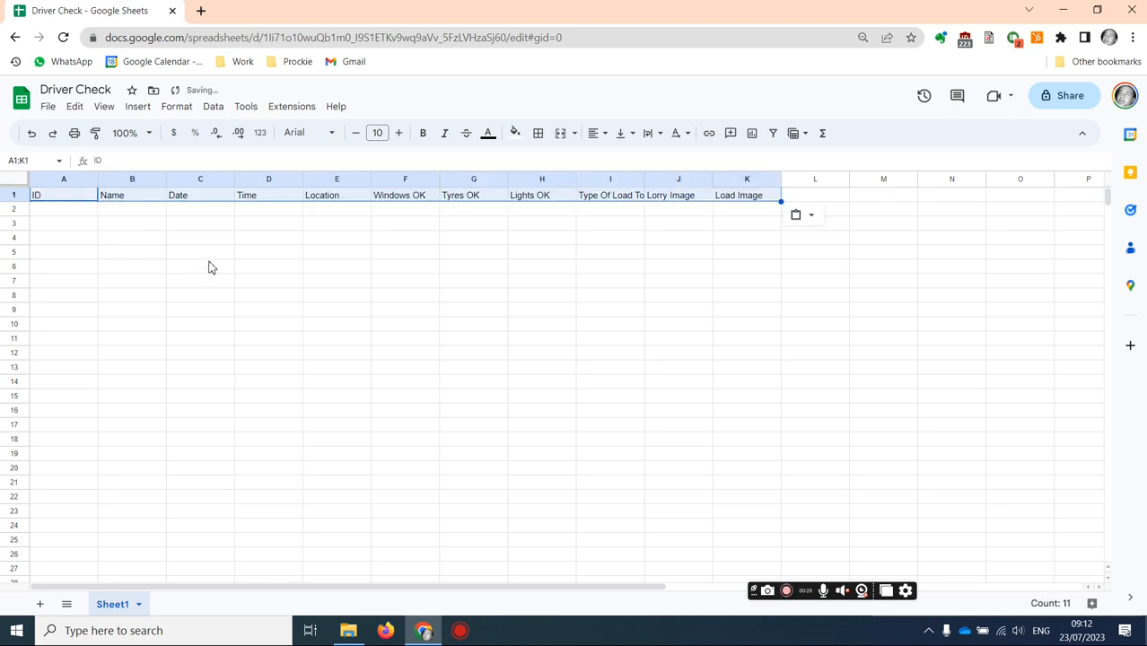
Create an AppSheet app from the spreadsheet and open it for customization
click(279, 110)
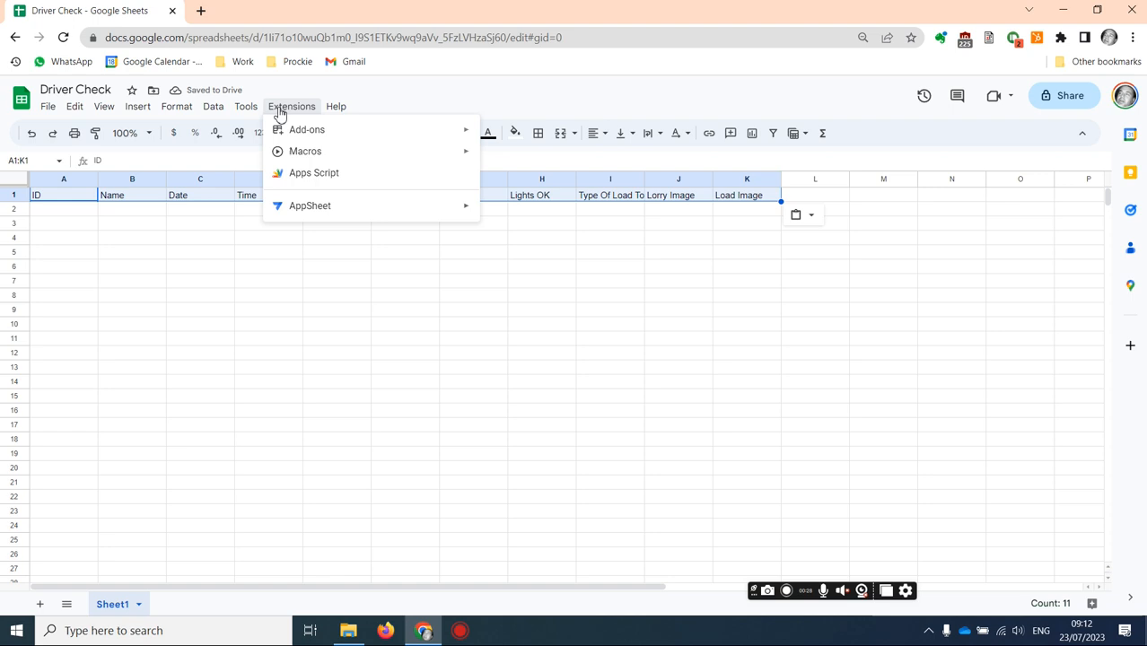
mouse_move(312, 209)
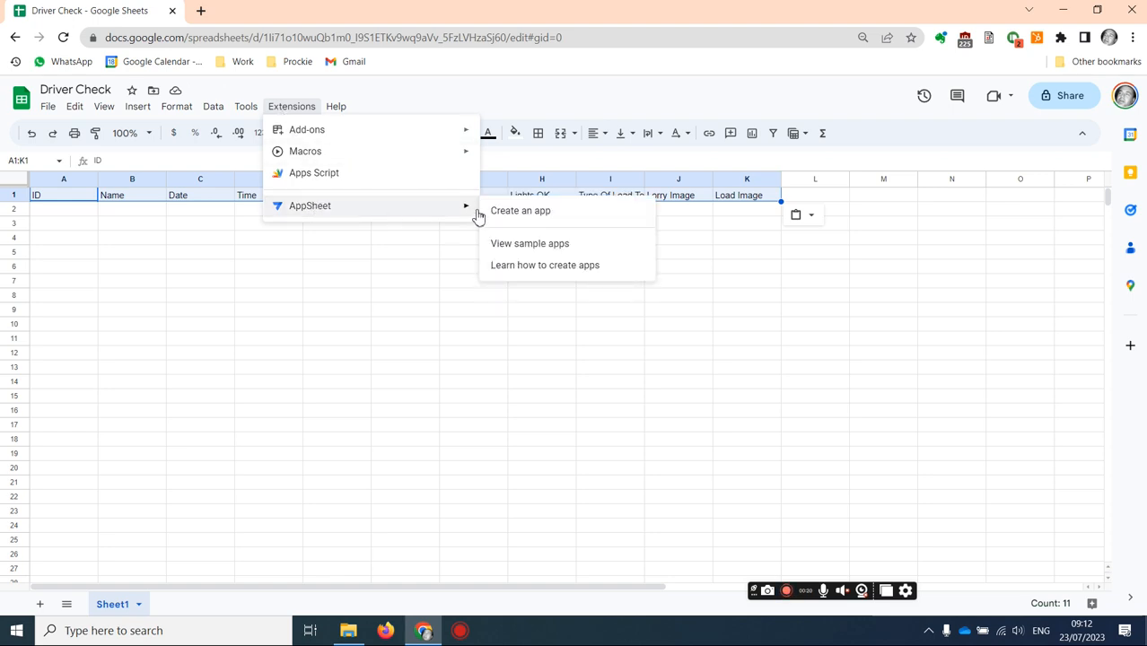
click(515, 215)
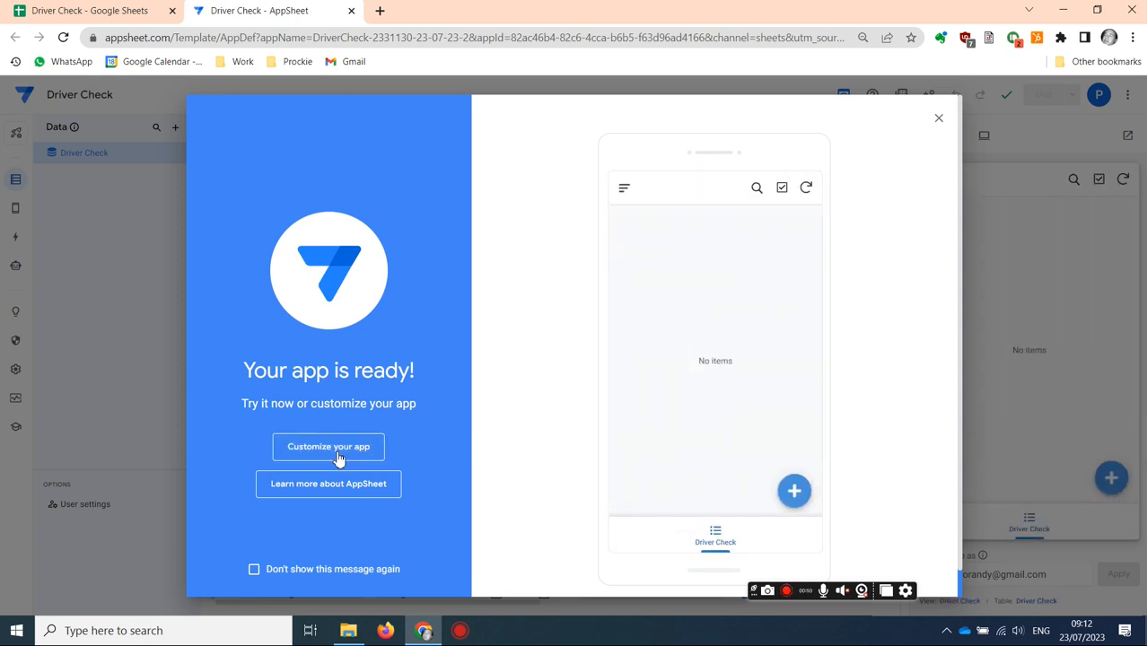
click(338, 458)
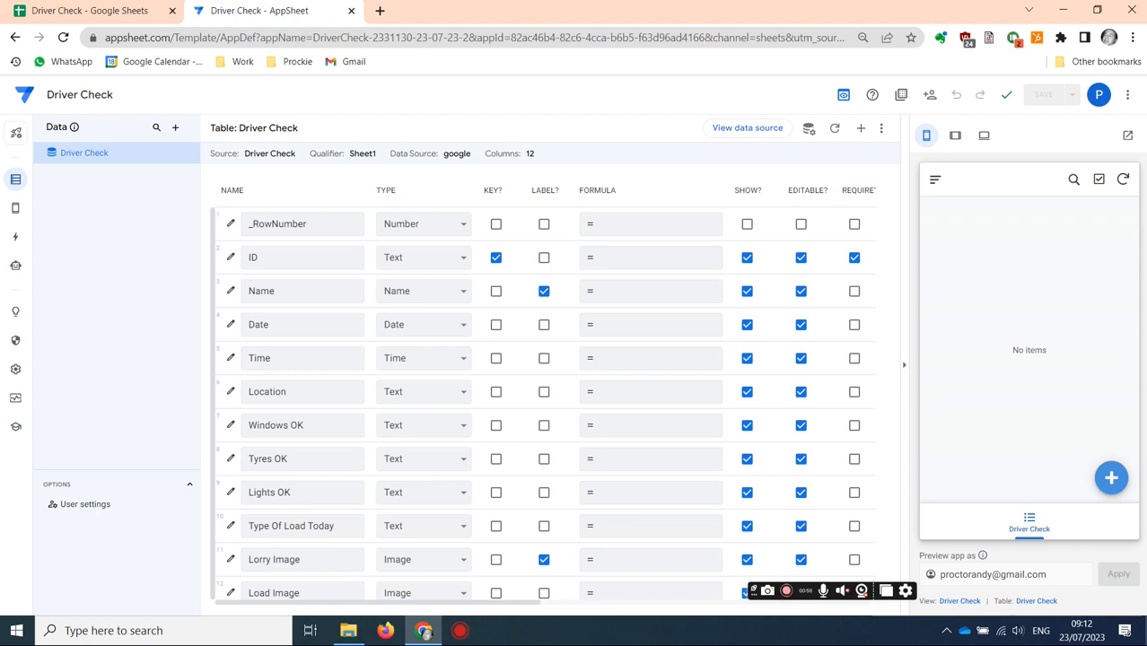
Start a new entry in the app preview and fill in the driver's name
click(1110, 478)
click(1050, 308)
text(Dave)
key(Tab)
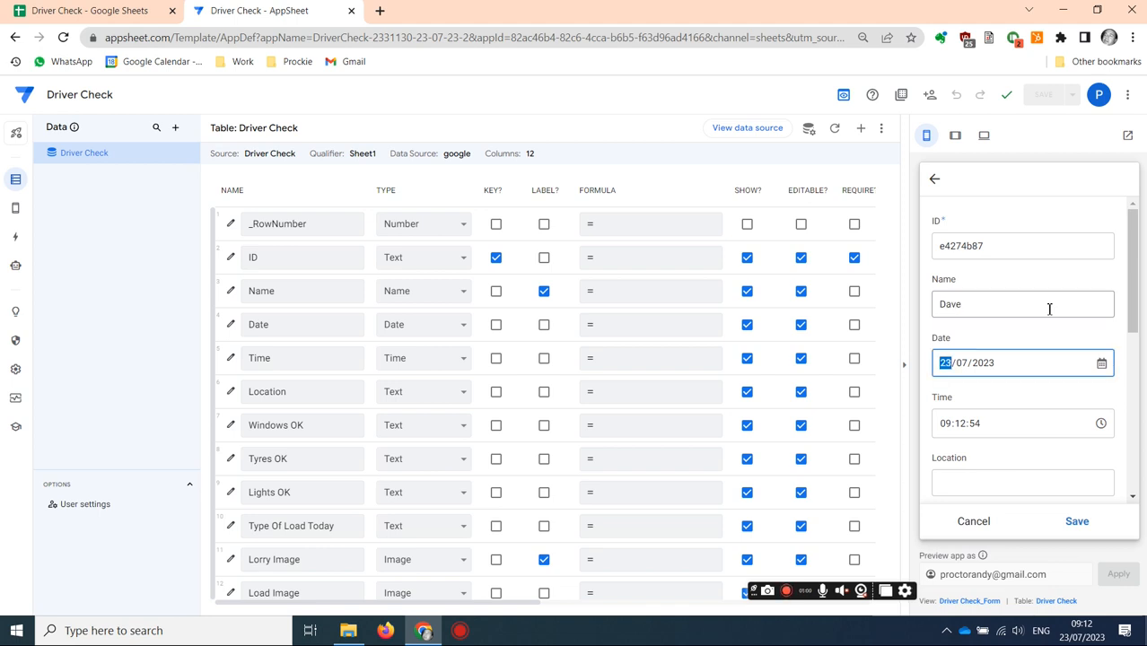
Enter YES for Windows OK and Container for Type Of Load Today in the new entry, and save it
scroll(1034, 316, down, 3)
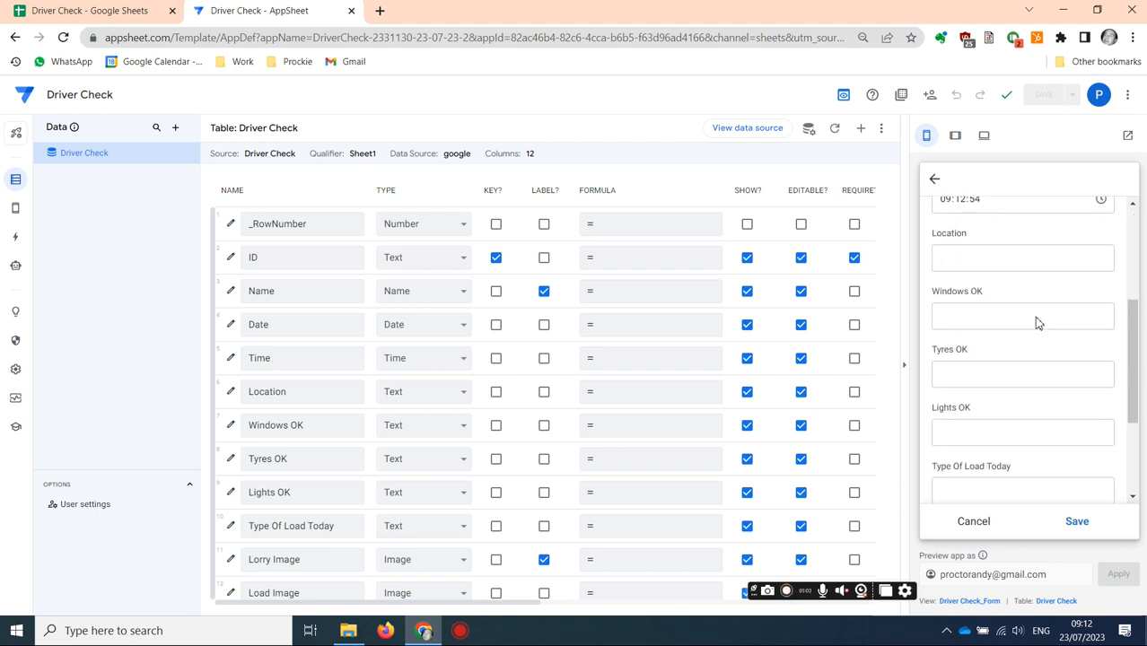
click(1020, 261)
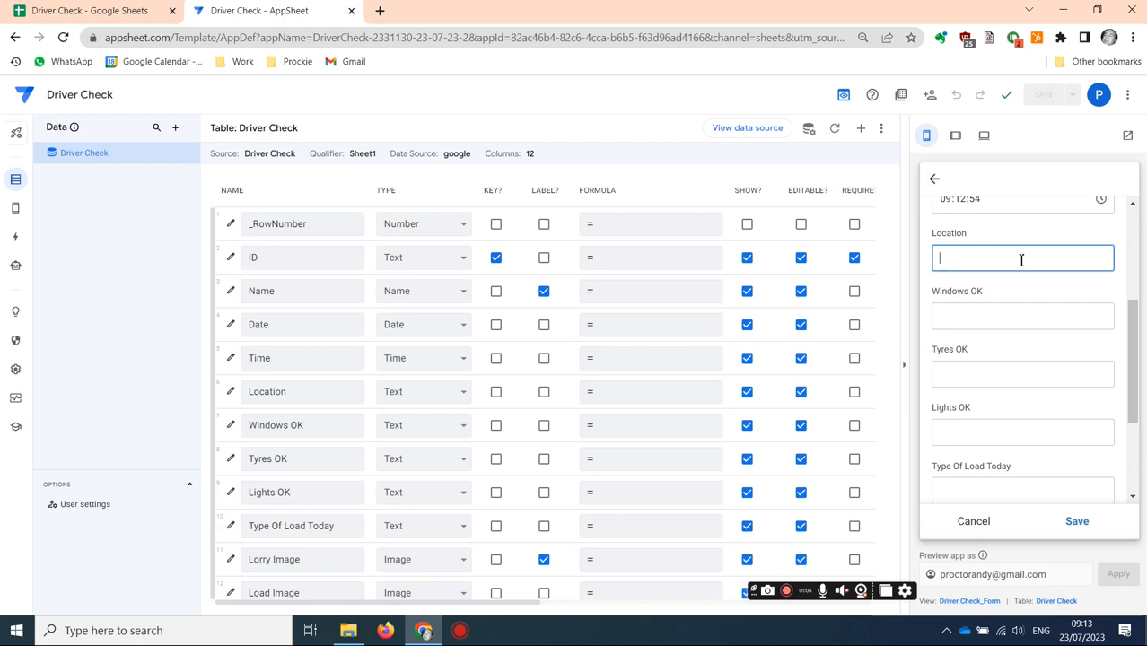
click(1007, 318)
text(YES)
key(Tab)
scroll(1007, 317, down, 2)
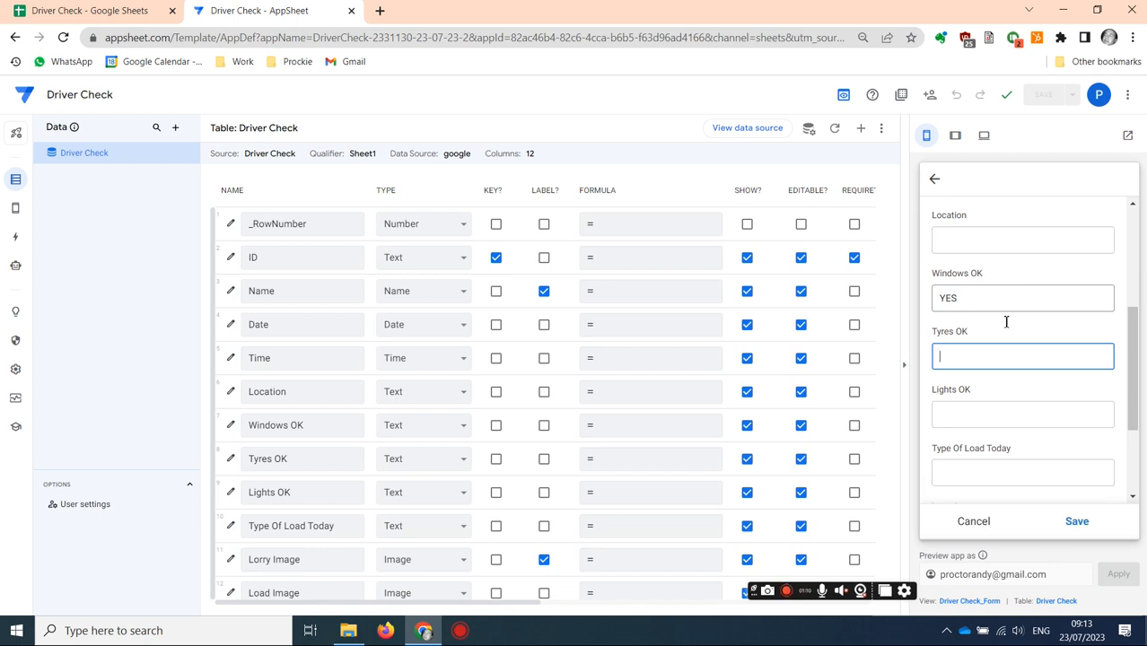
click(1003, 344)
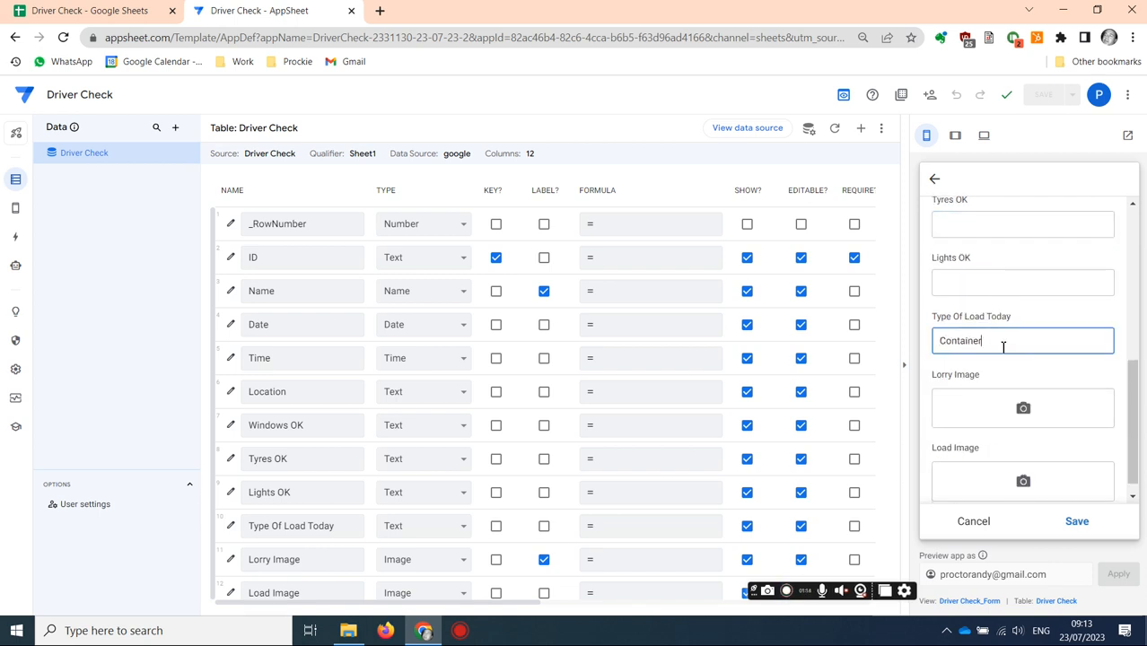
scroll(1003, 346, down, 1)
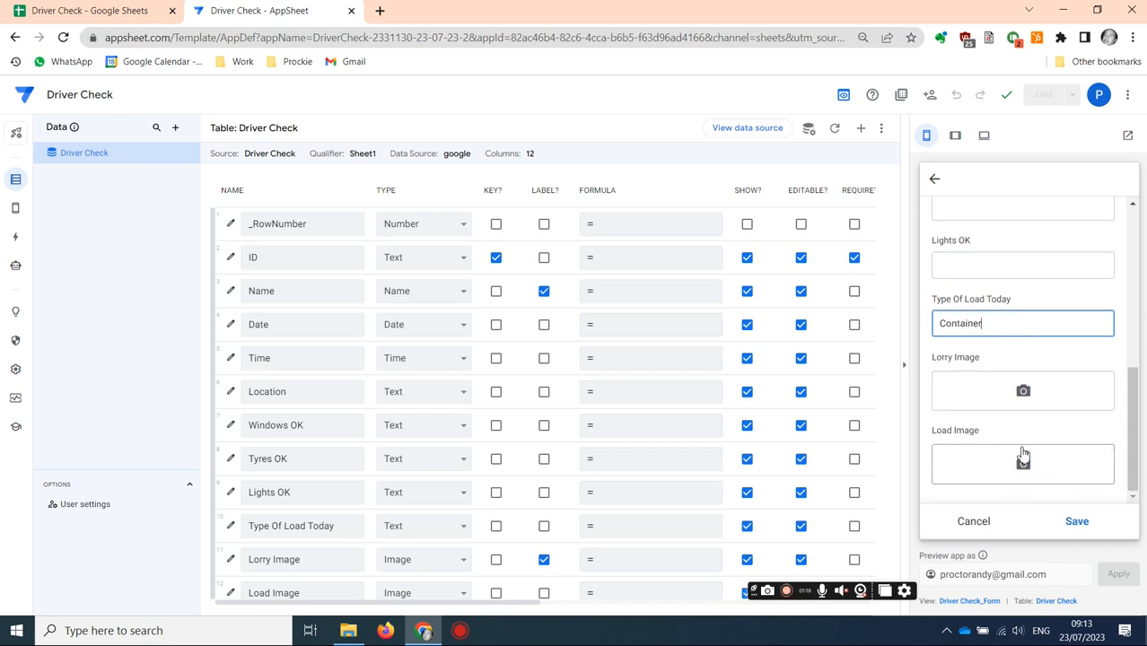
click(1076, 523)
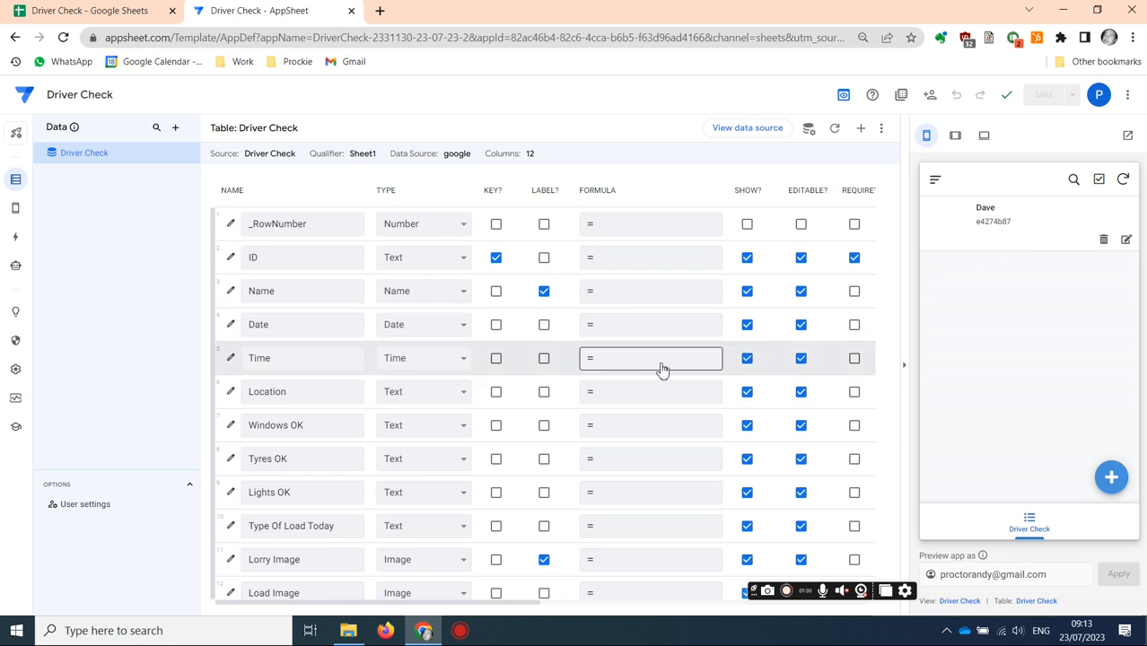
Change the column type of Tyres OK, Lights OK and Windows OK to Yes/No
click(431, 463)
scroll(426, 413, down, 2)
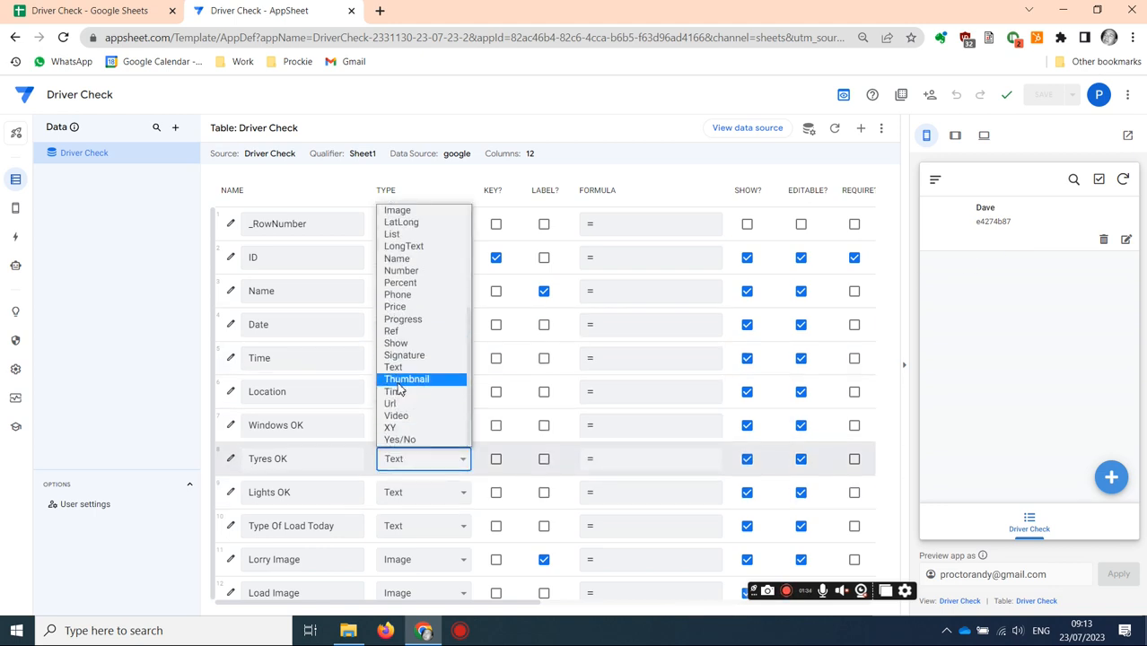
click(407, 446)
click(454, 495)
scroll(442, 473, down, 2)
click(431, 475)
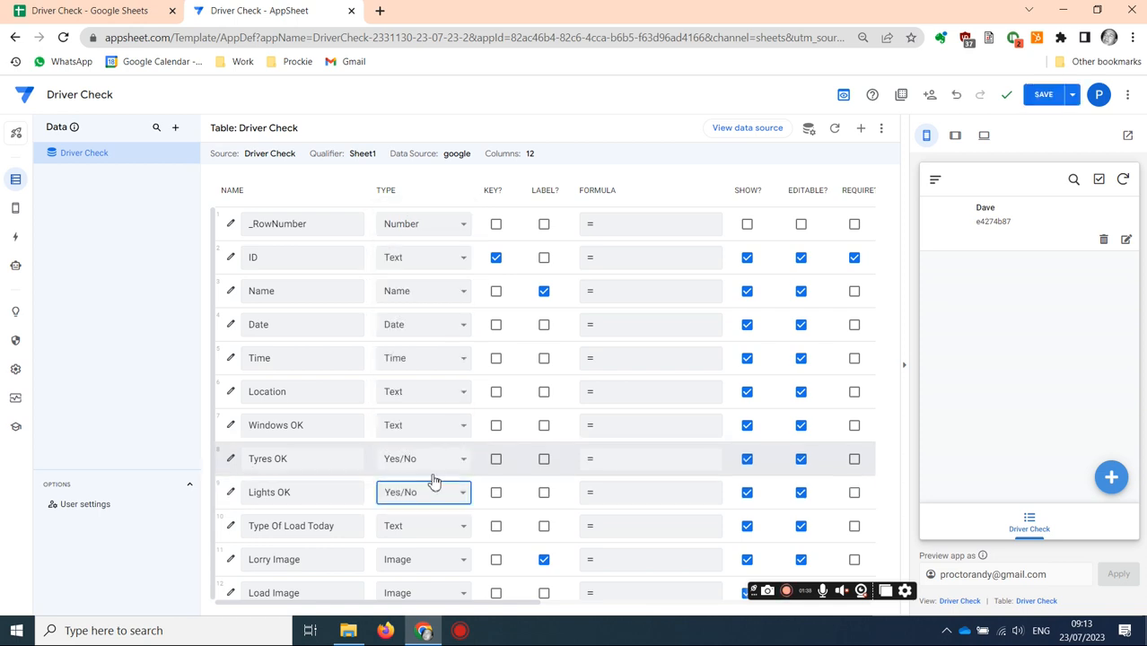
click(435, 425)
scroll(426, 406, down, 3)
click(426, 406)
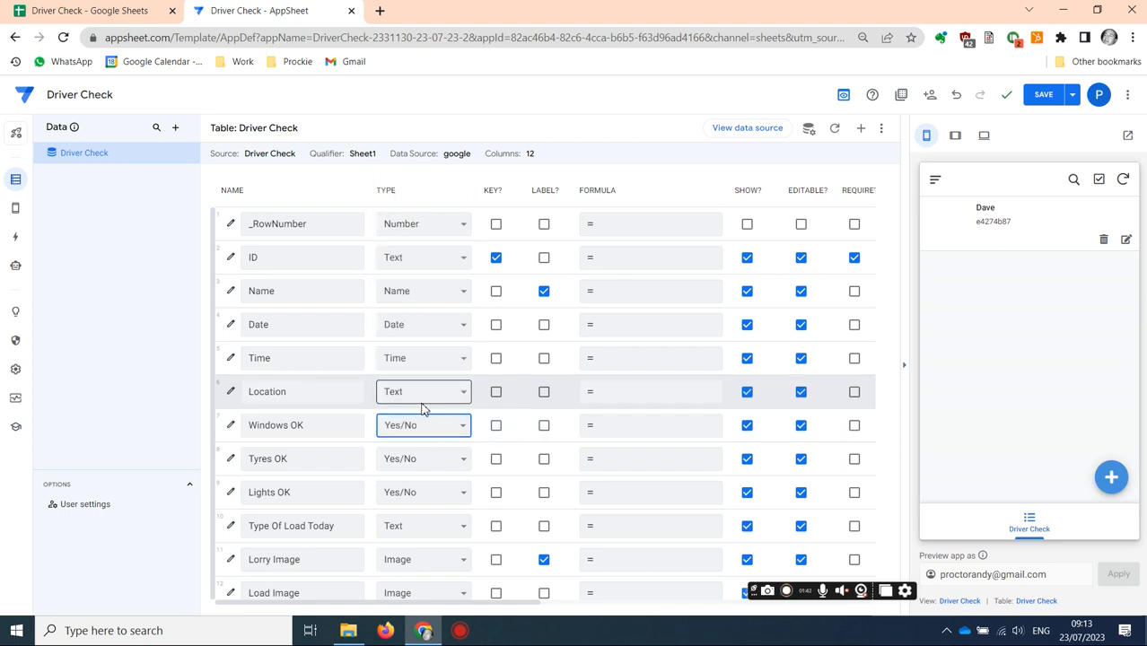
Change the Type Of Load Today column type to EnumList and open that column's definition
click(417, 530)
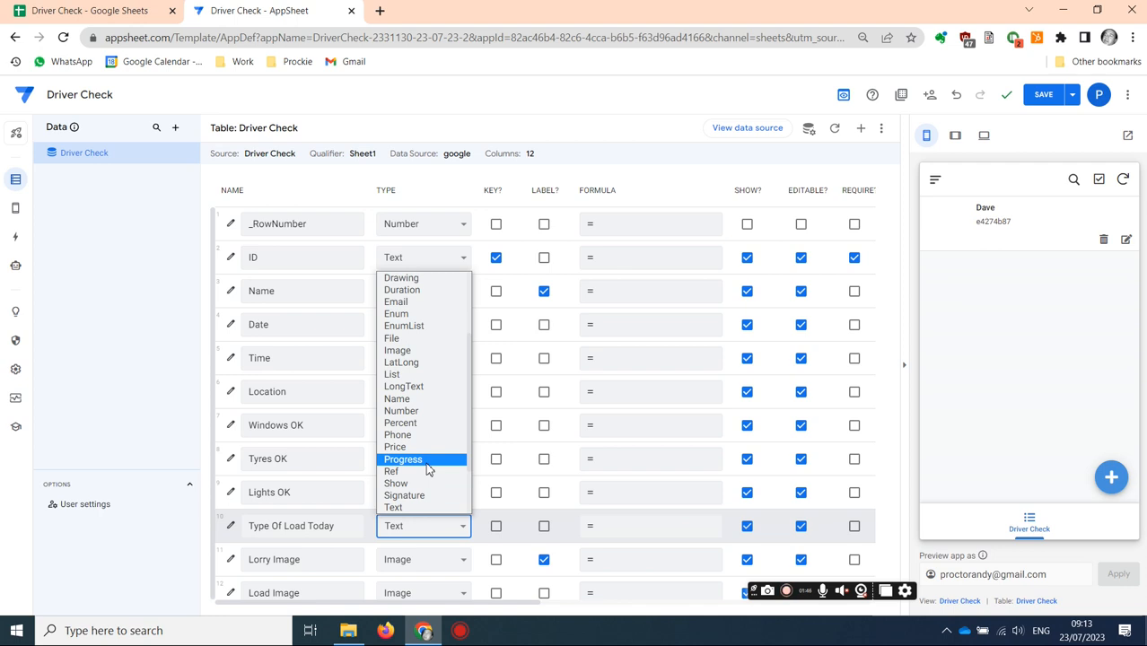
click(412, 326)
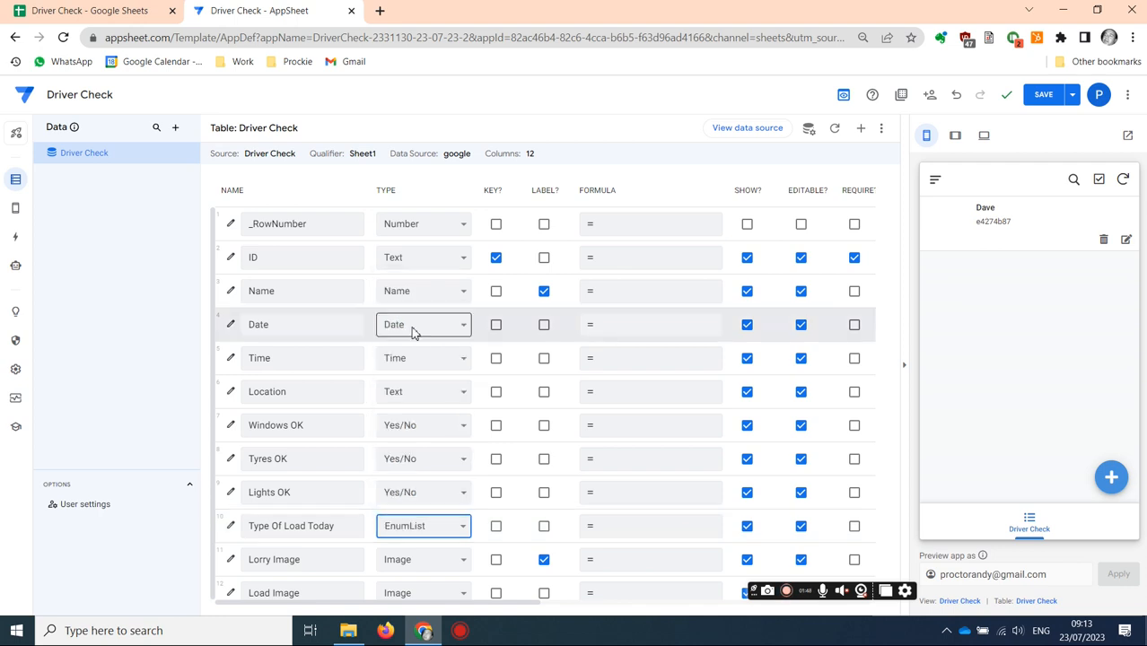
click(230, 528)
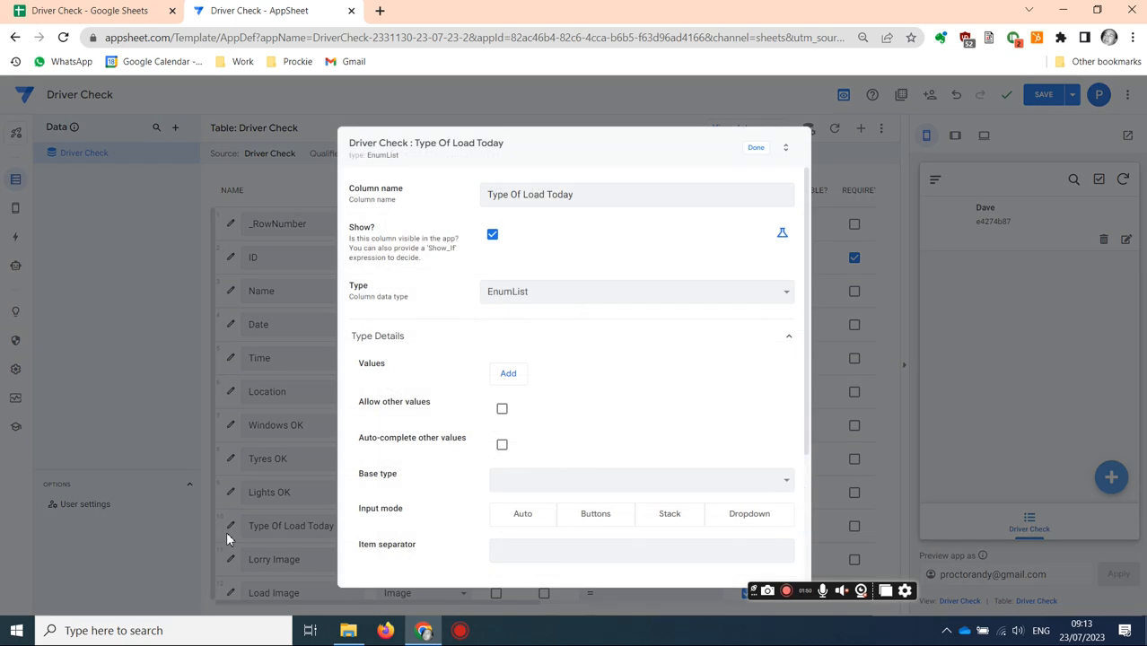
Add Tilt, Container and Tank as the values for Type Of Load Today and finish editing the column
click(507, 373)
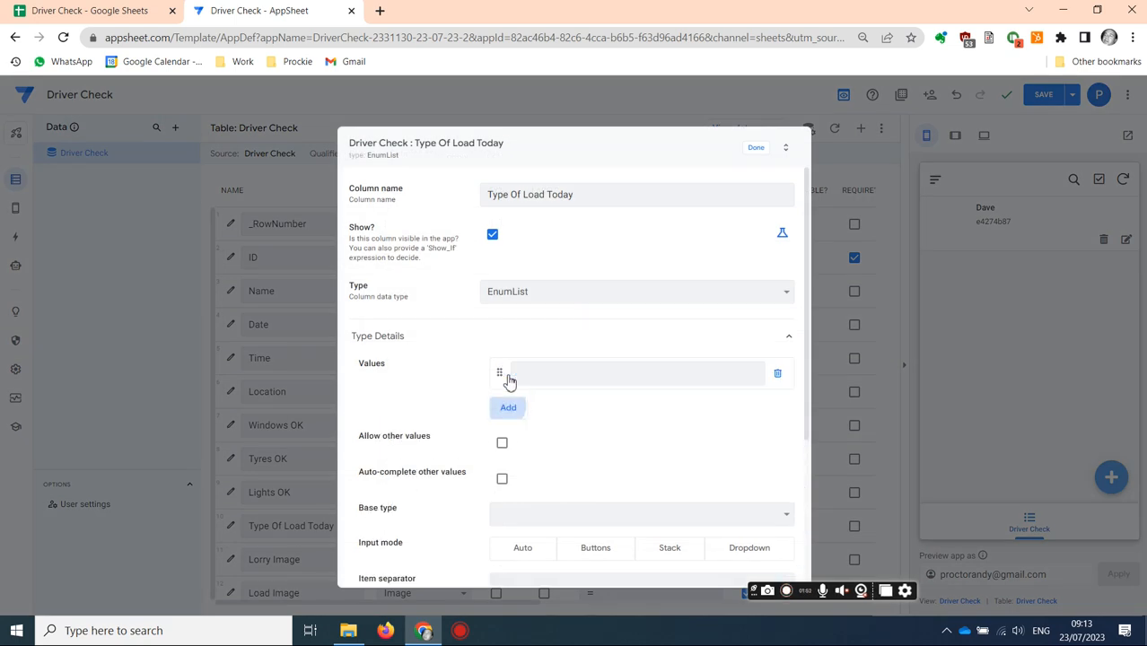
click(535, 376)
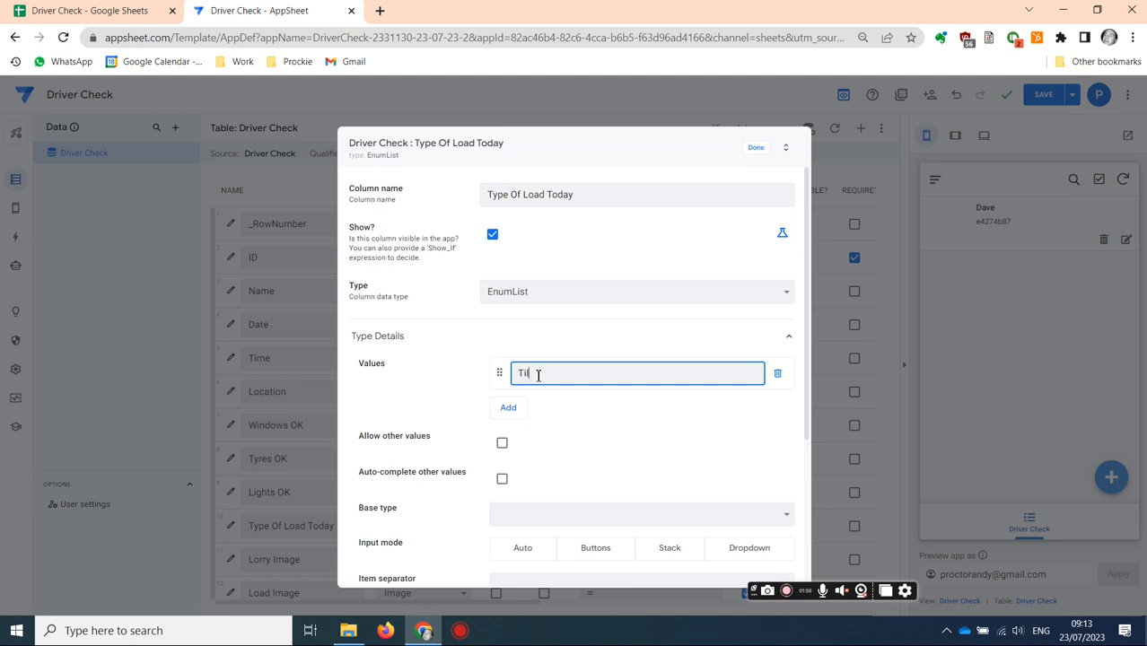
text(Tilt)
click(509, 410)
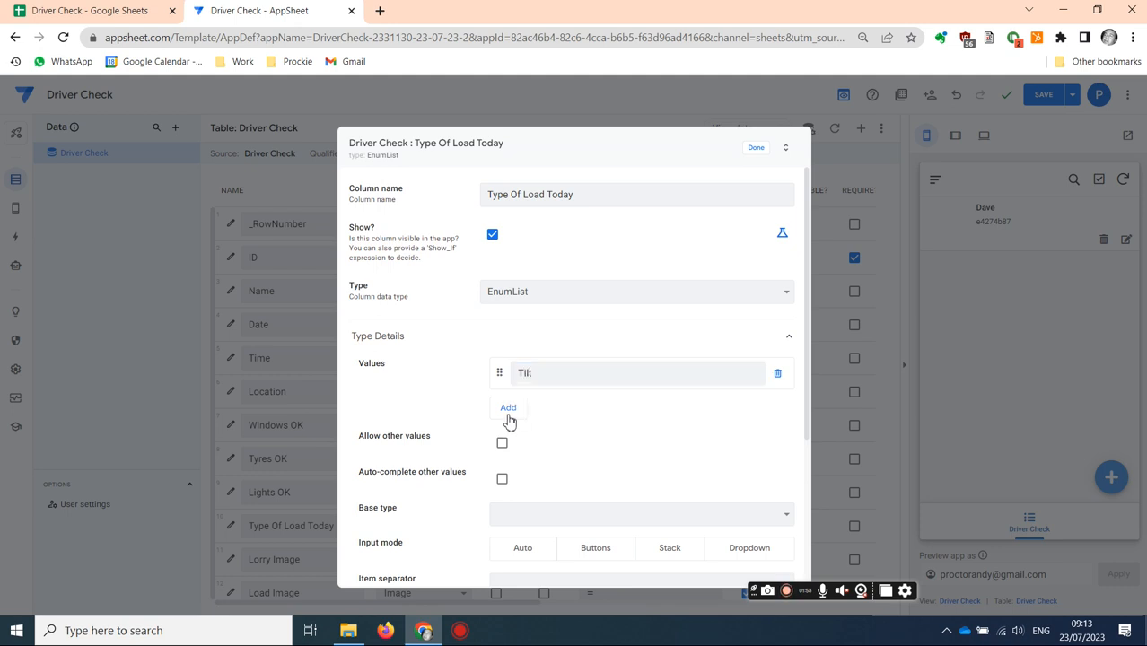
text(Container)
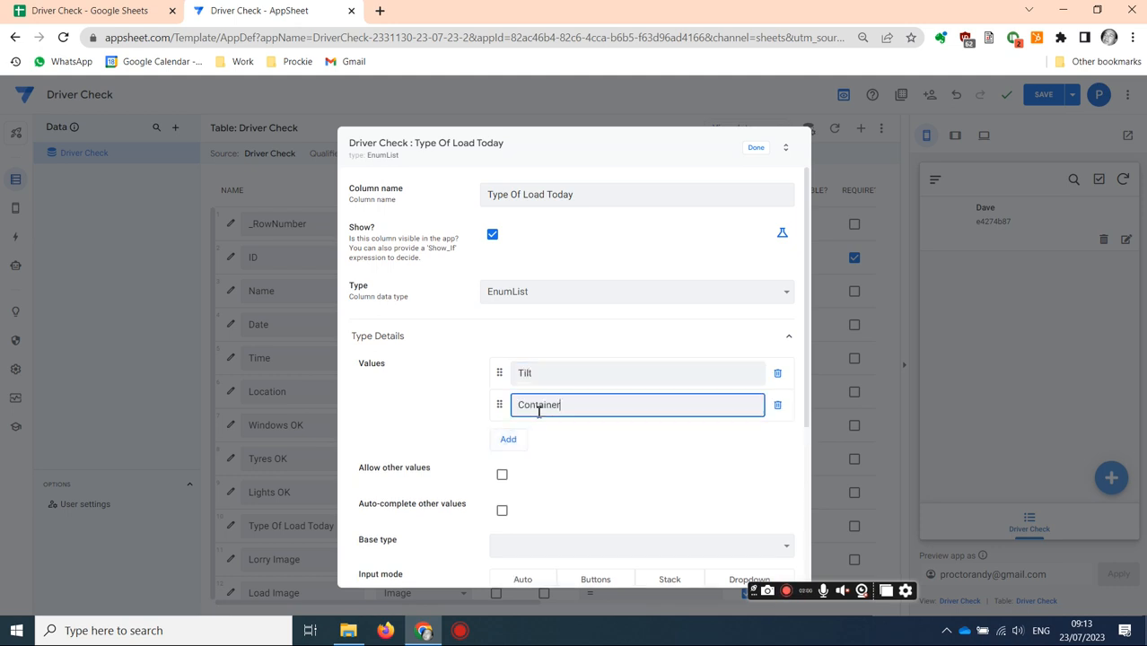
click(508, 438)
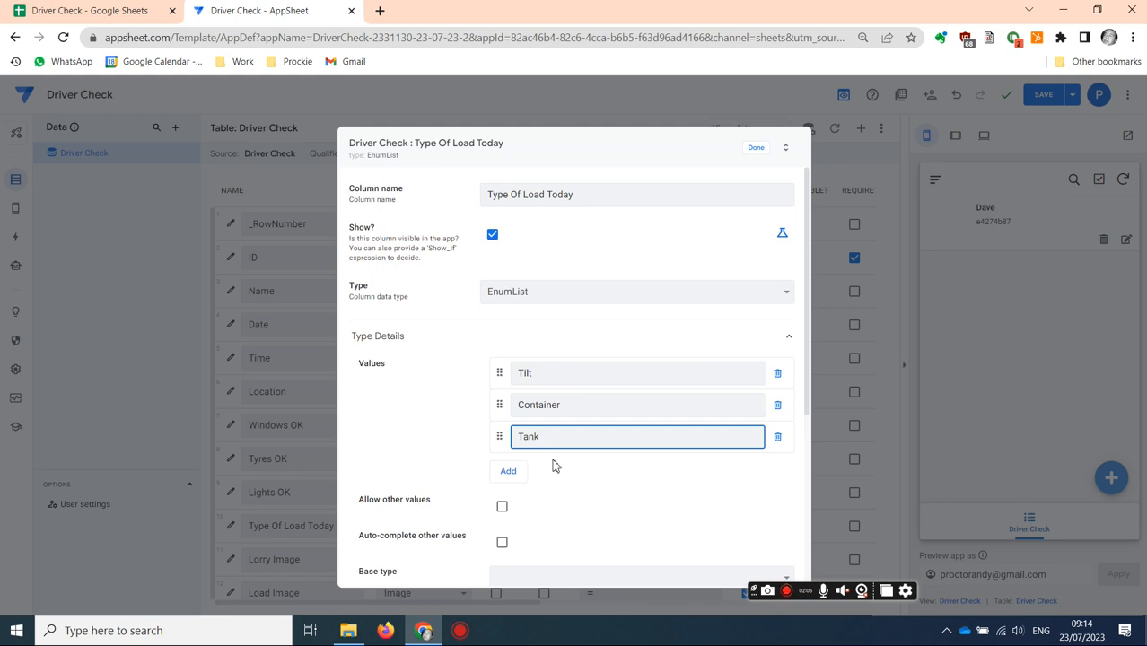
key(Tab)
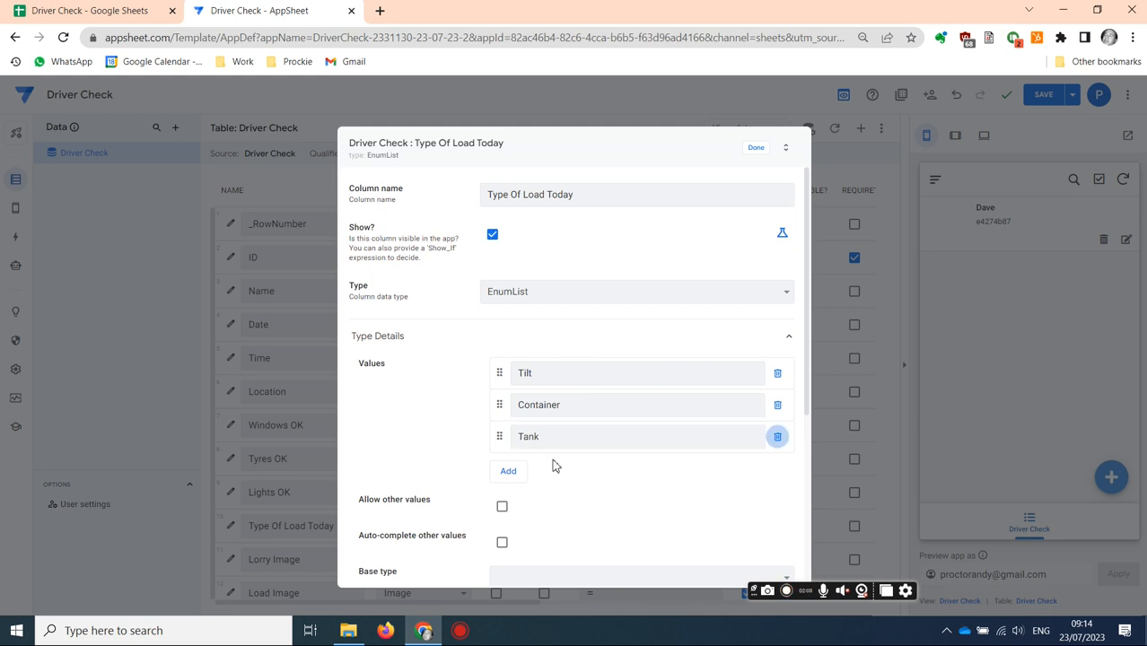
scroll(553, 464, down, 1)
scroll(571, 322, up, 1)
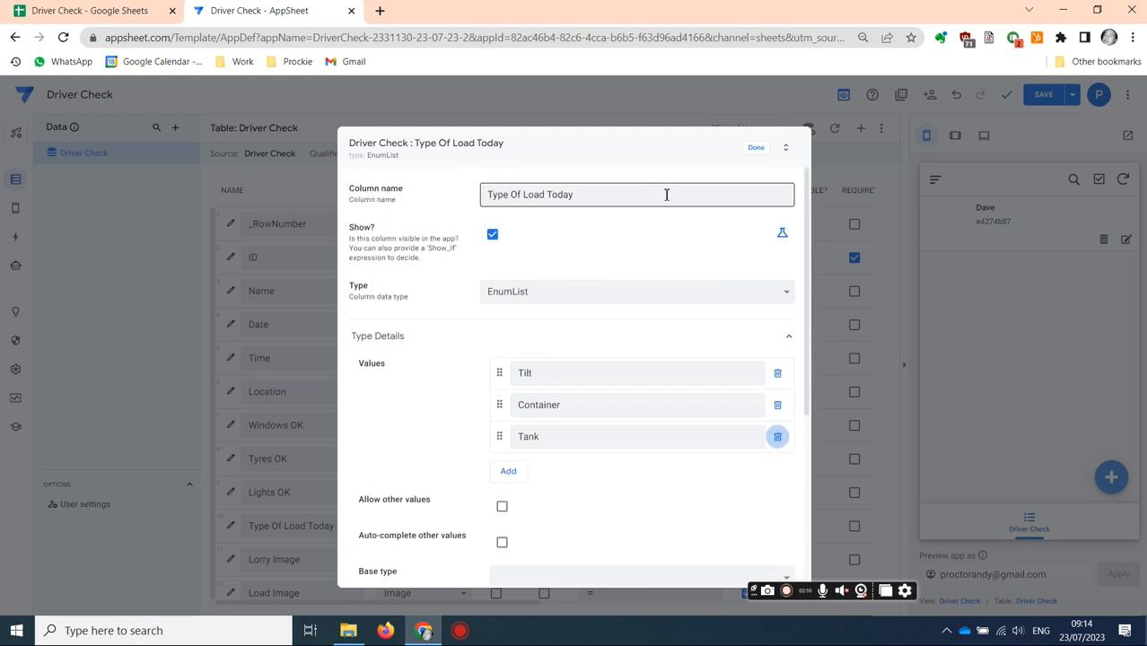
click(755, 149)
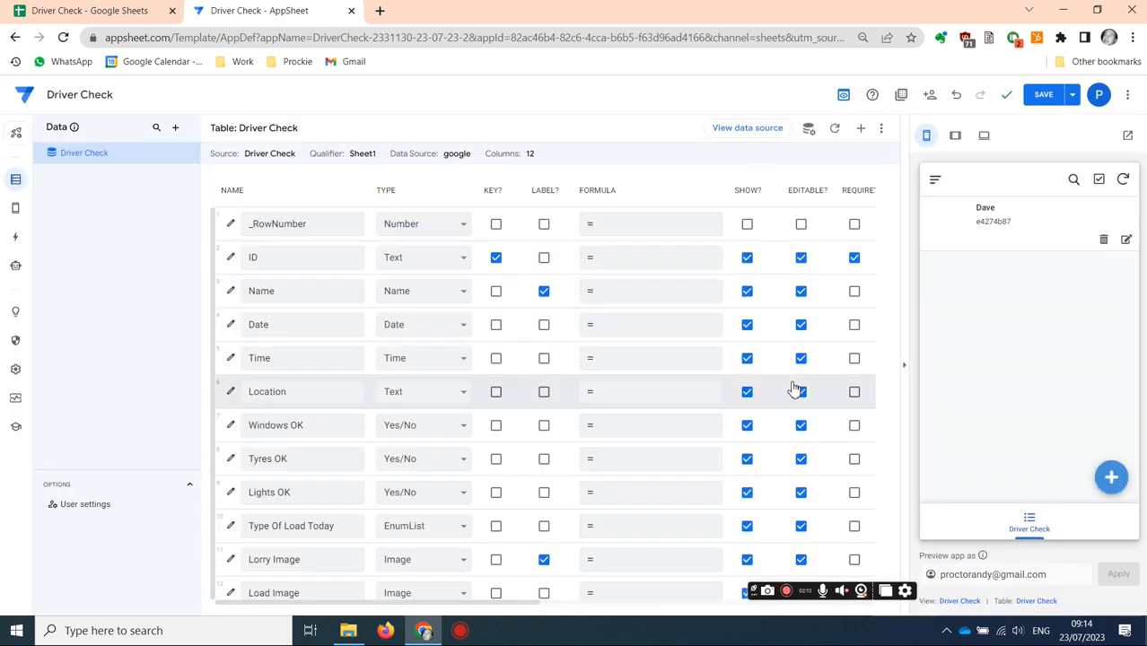
Examine the columns' initial values and the initial value formula of the Date column
scroll(626, 453, down, 1)
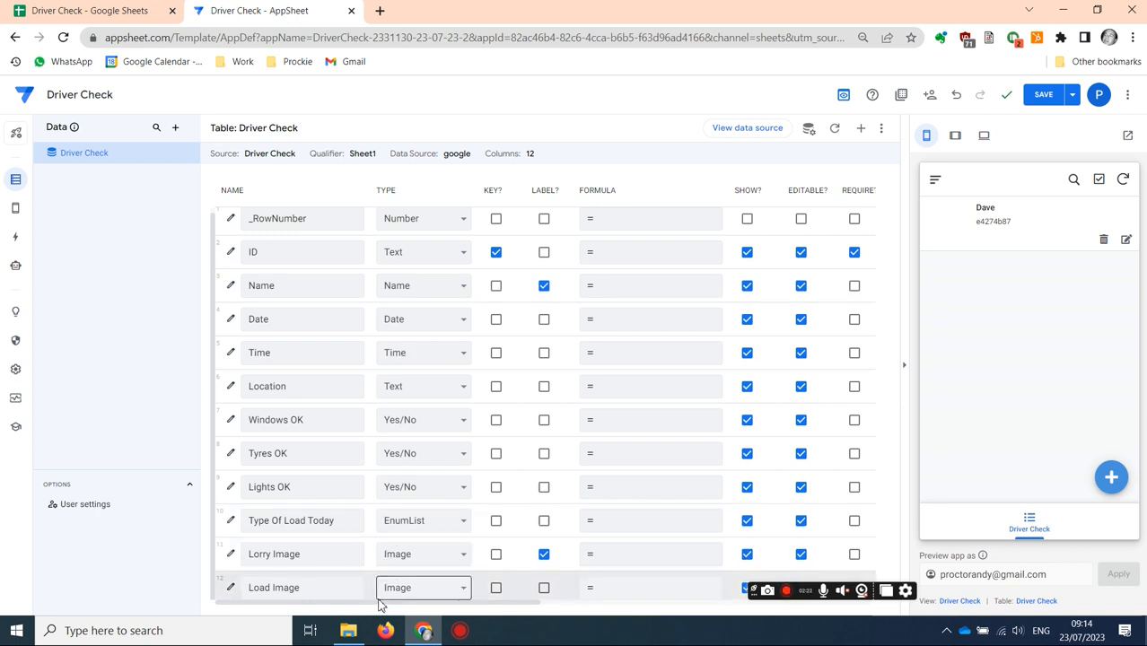
drag(378, 608, 565, 619)
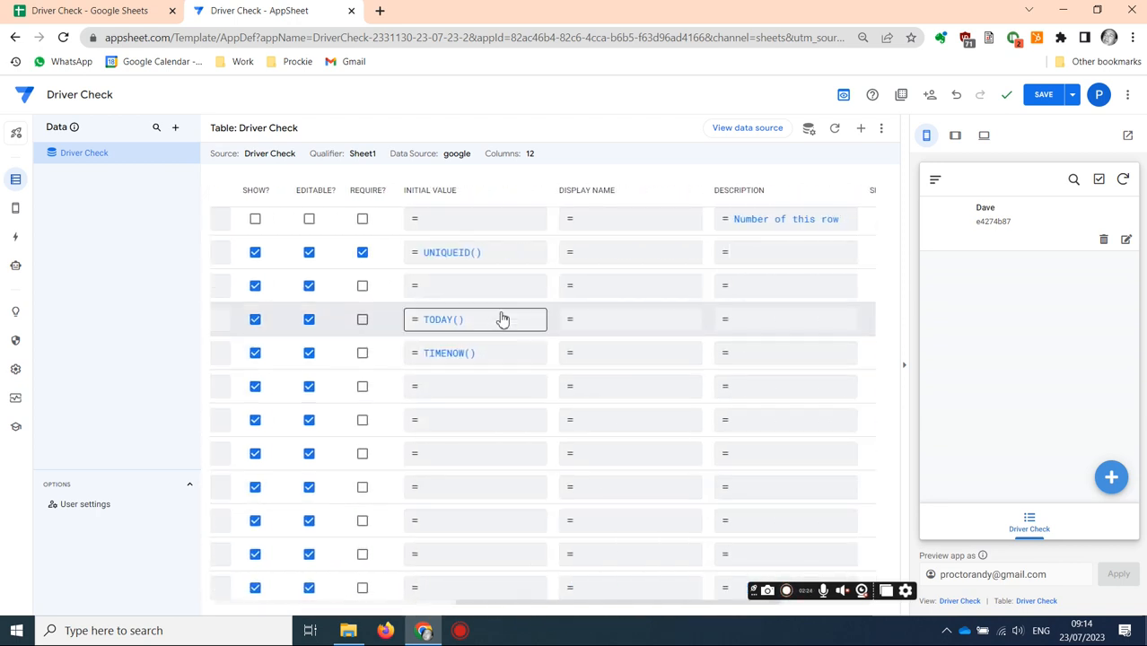
click(495, 321)
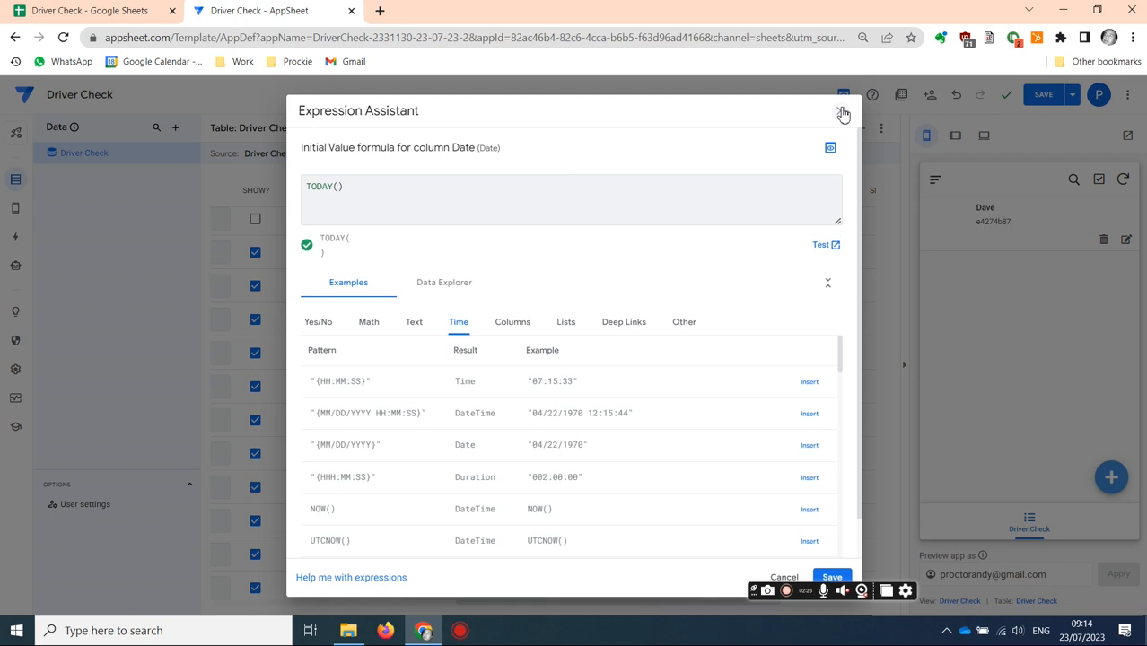
click(840, 111)
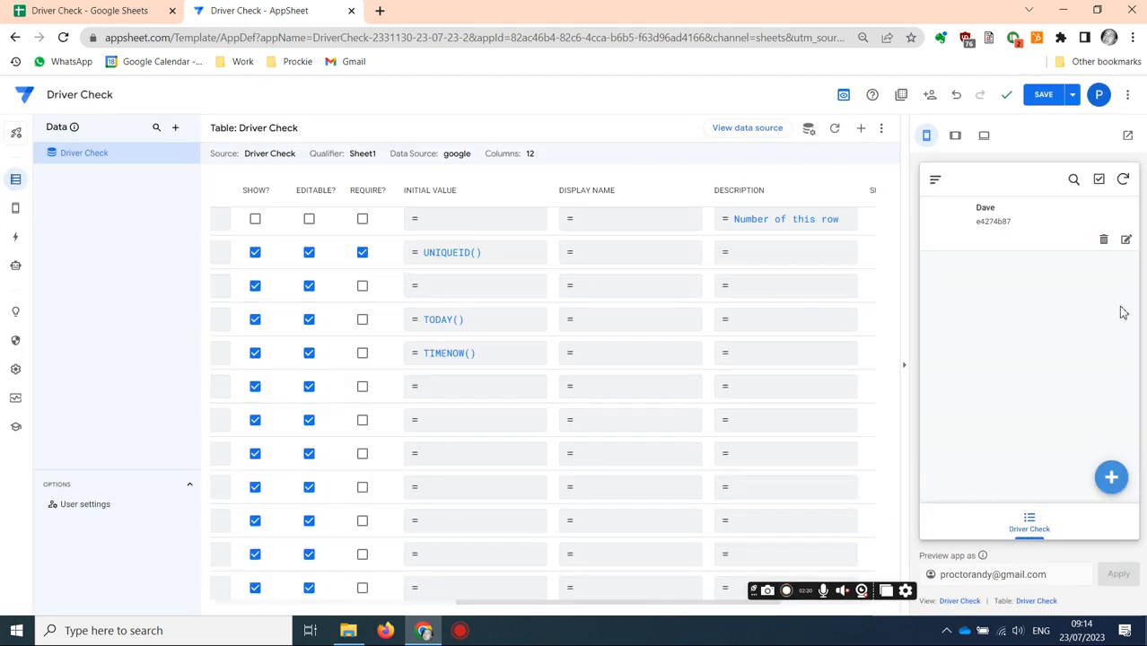
Delete the test entry in the app preview and return to the Driver Check list
click(1103, 238)
click(1088, 337)
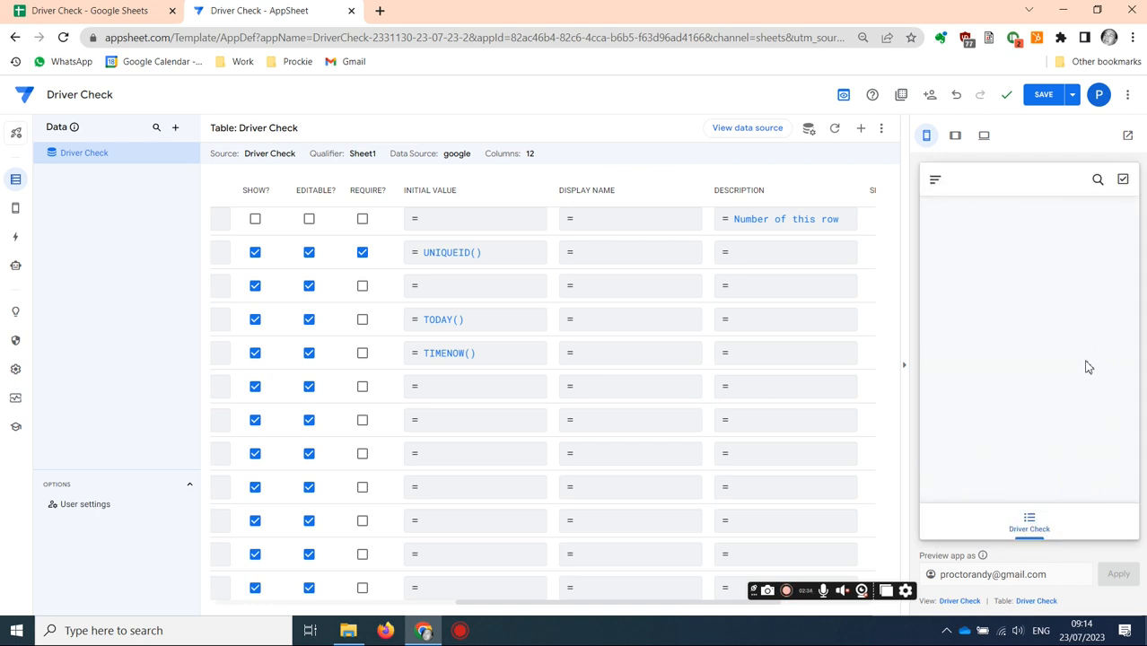
click(1032, 526)
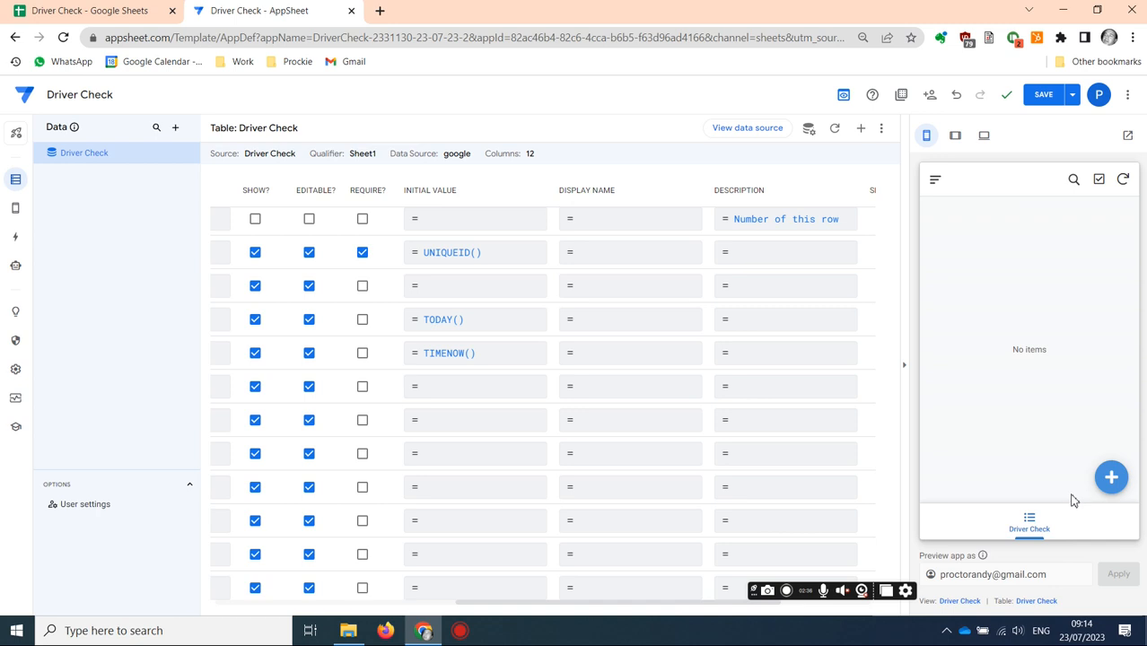
Start a new entry in the app preview to check its field inputs, and save the app changes
click(1108, 476)
scroll(1070, 412, down, 5)
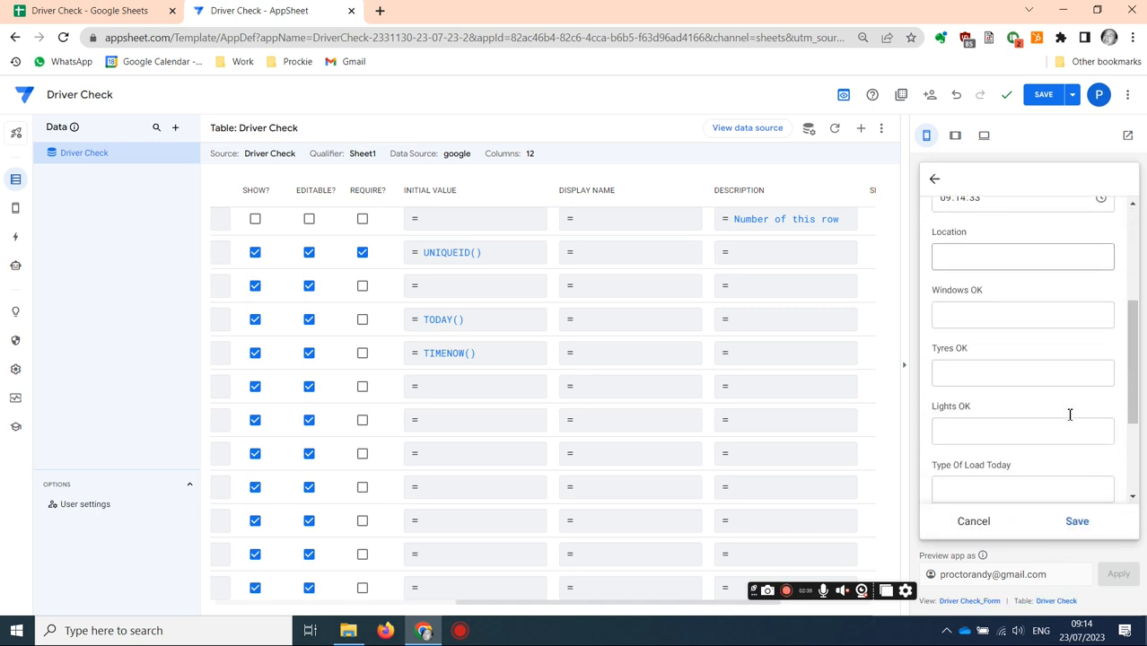
scroll(1069, 414, up, 4)
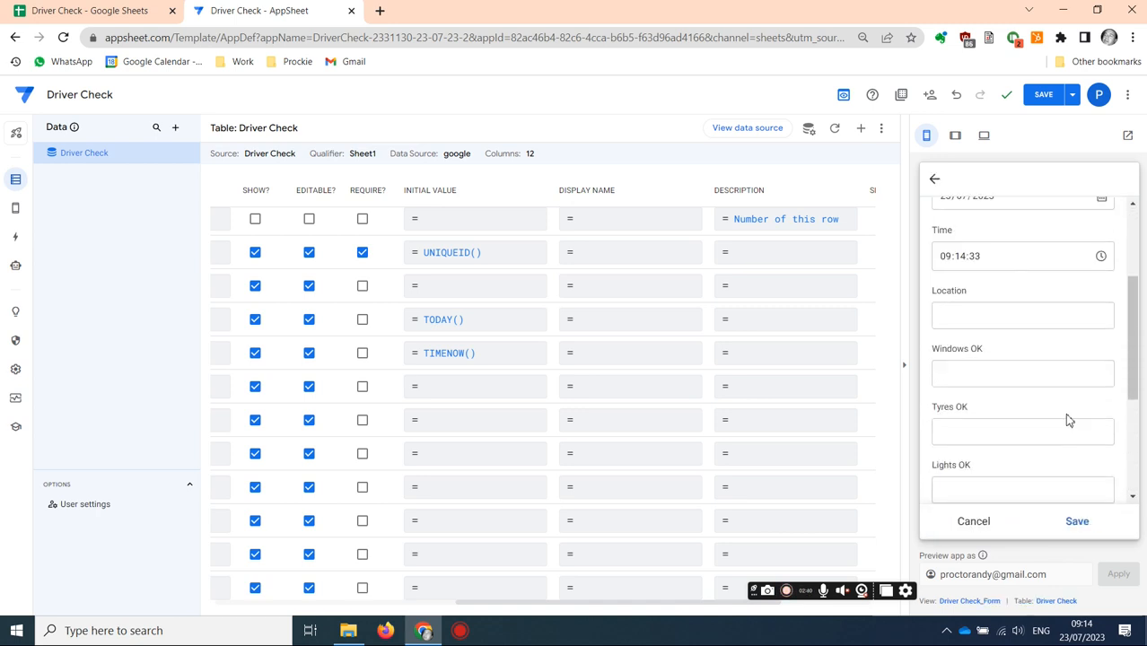
click(1044, 380)
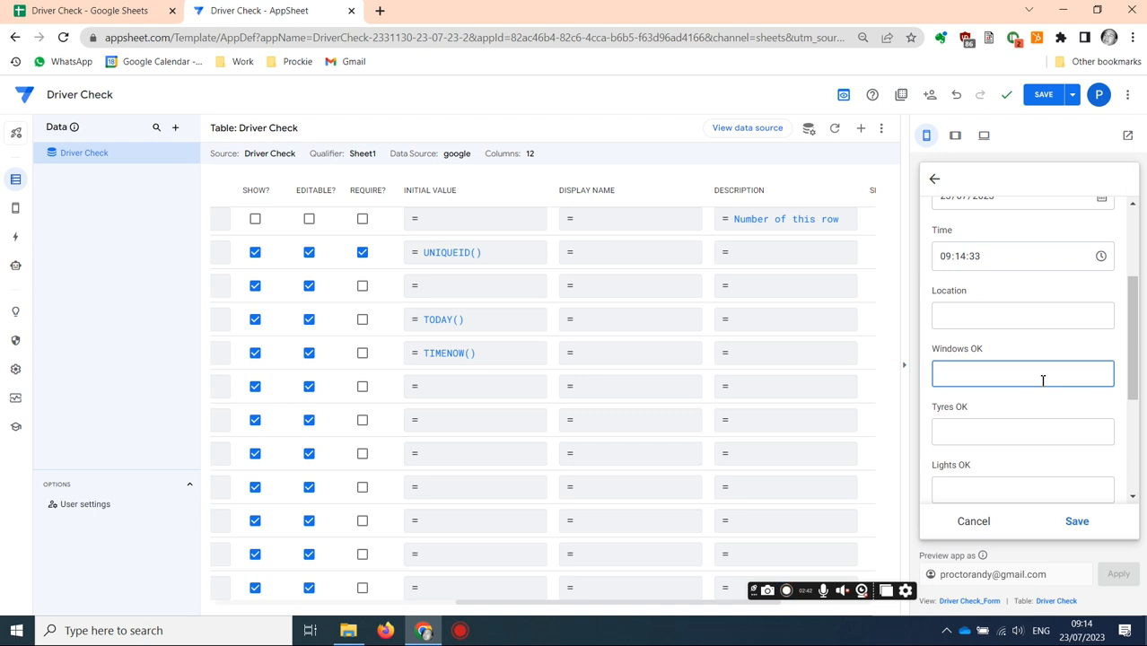
click(1046, 101)
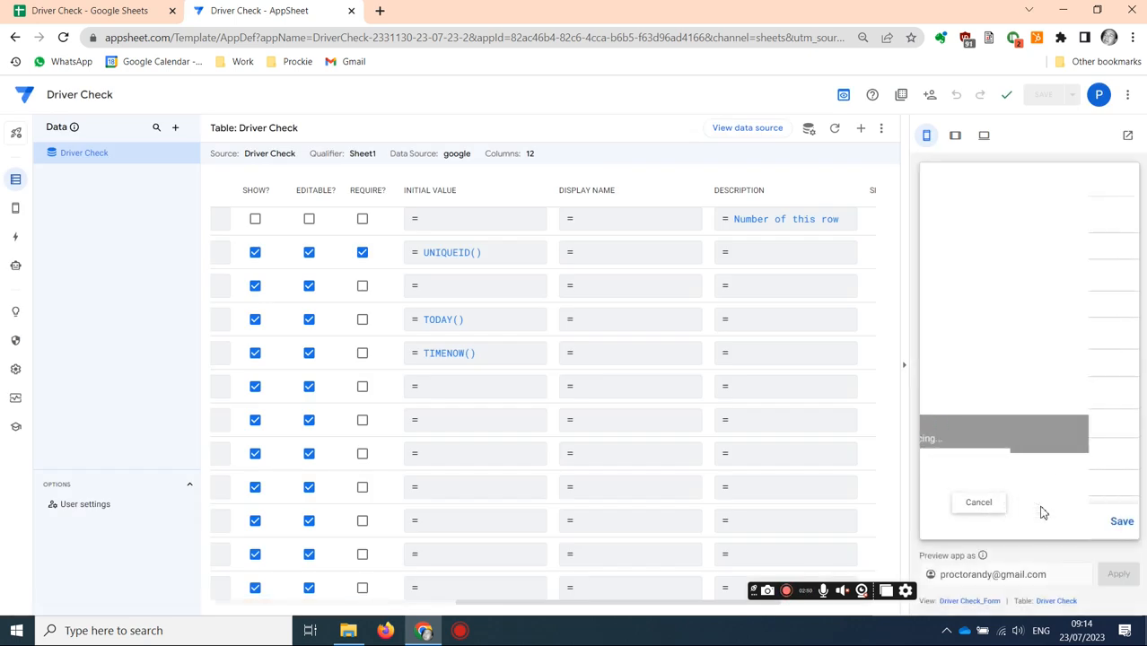
Test the N and Y choices for Windows OK in the preview form, ending with N
scroll(1016, 449, down, 2)
scroll(1017, 448, down, 1)
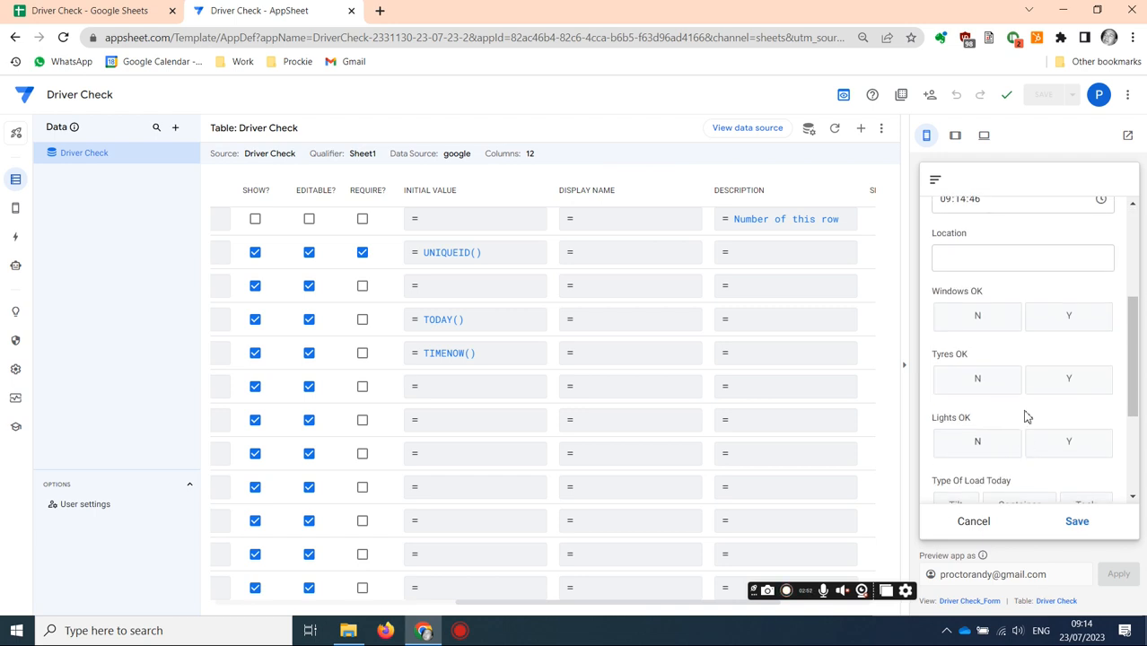
click(984, 318)
click(1072, 318)
click(980, 318)
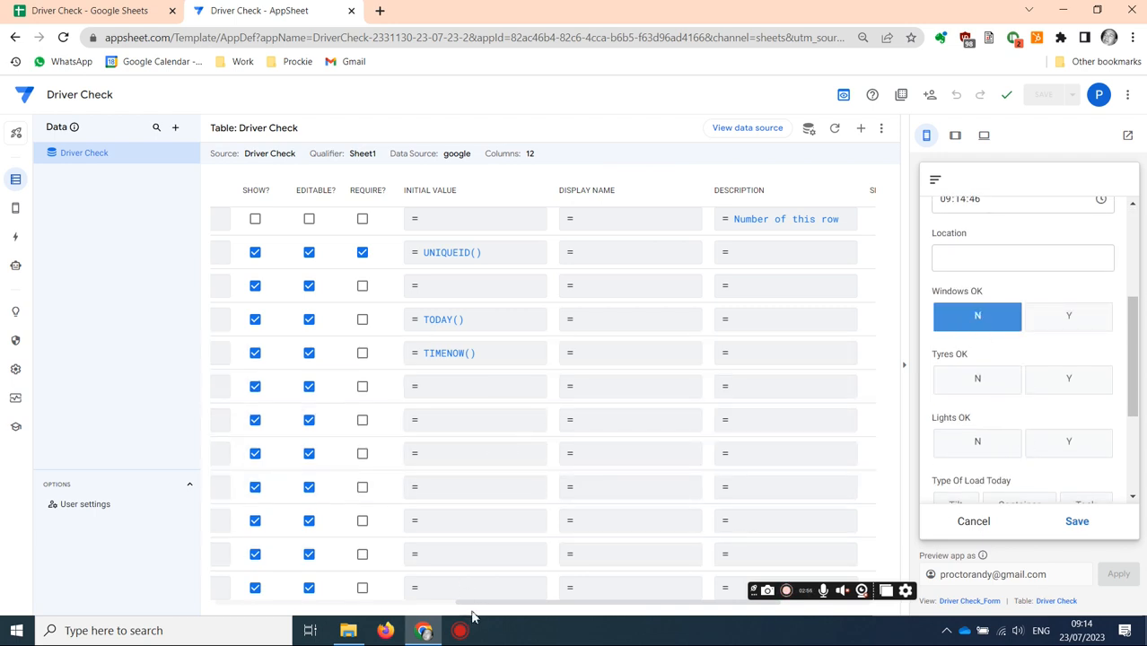
Set the initial value formula of the Windows OK column to TRUE and copy the expression
drag(476, 609, 570, 628)
click(384, 423)
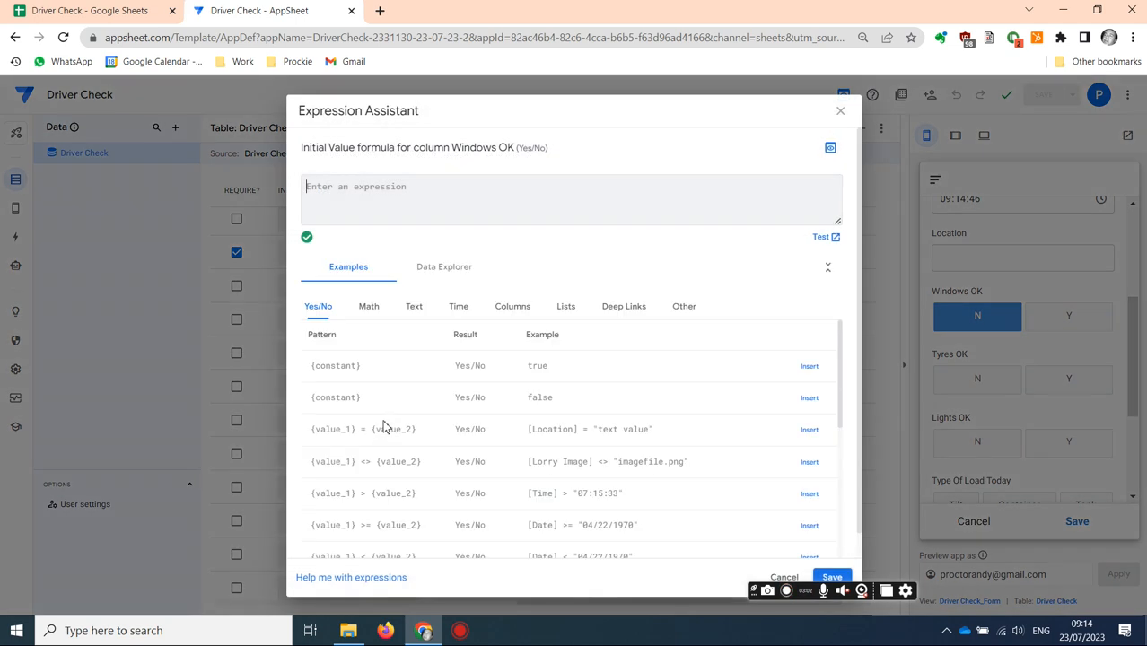
text(F)
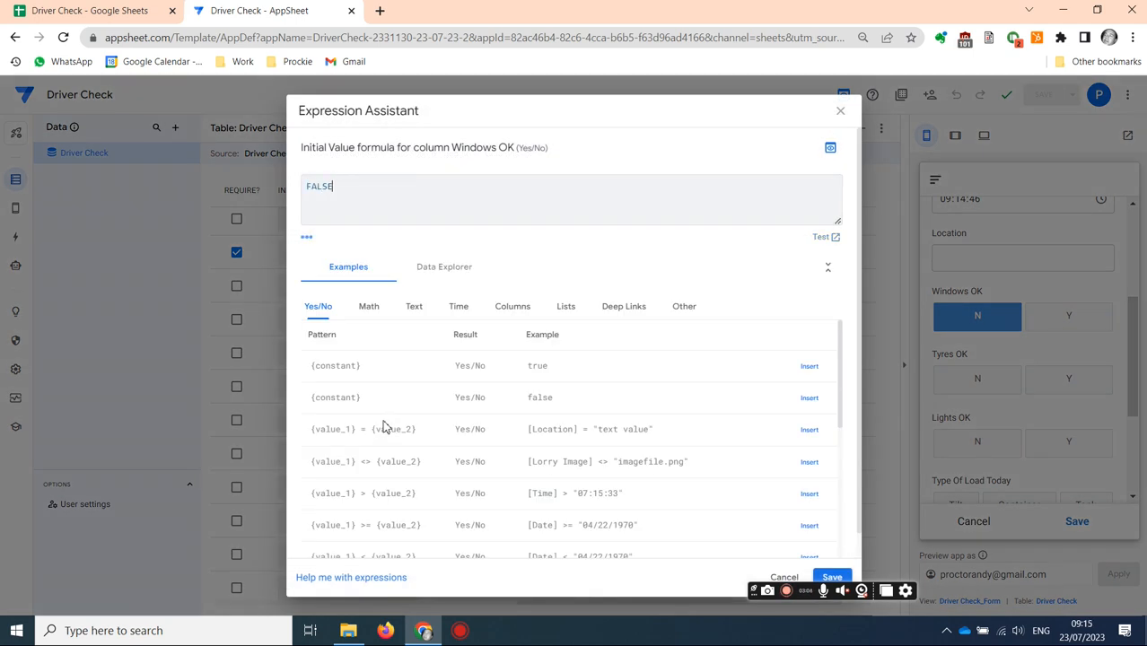
text(ALSE)
key(BackSpace)
key(BackSpace)
text(TRUE)
key(ctrl+a)
key(ctrl+c)
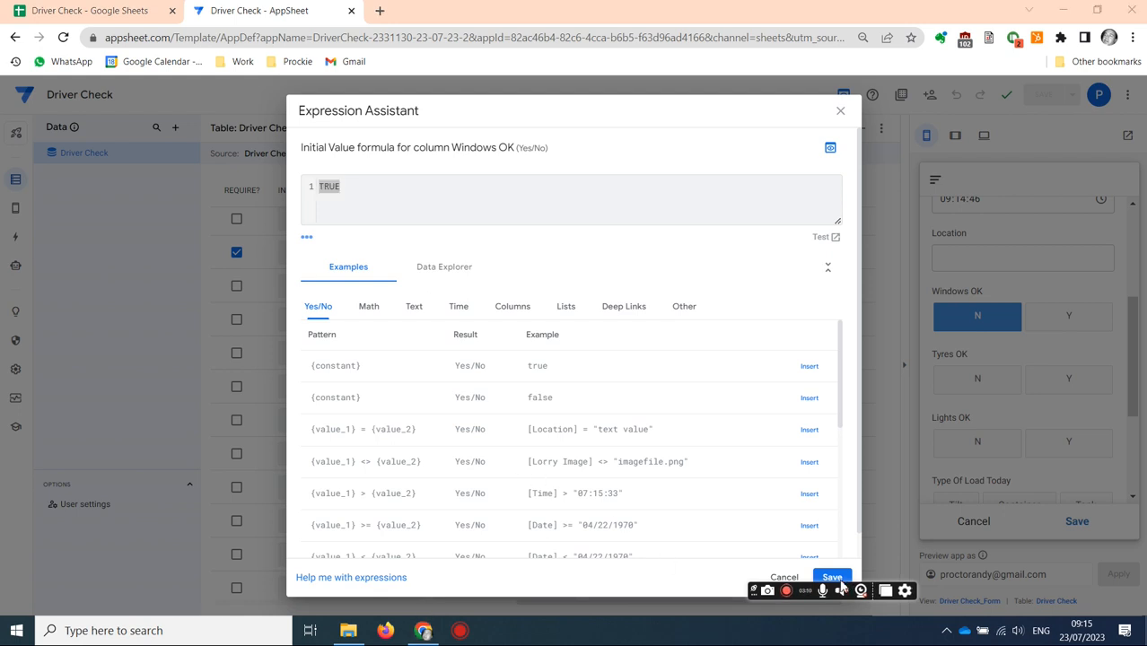
click(847, 580)
Set the initial values of the Tyres OK and Lights OK columns to TRUE and save the app
click(374, 458)
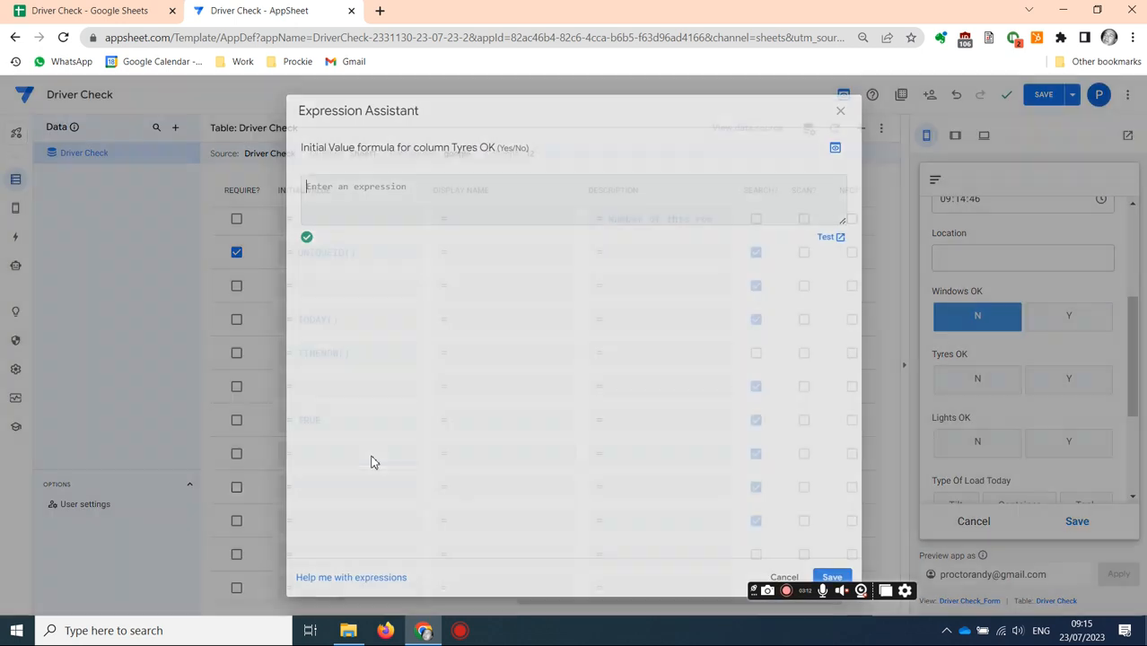
key(ctrl+v)
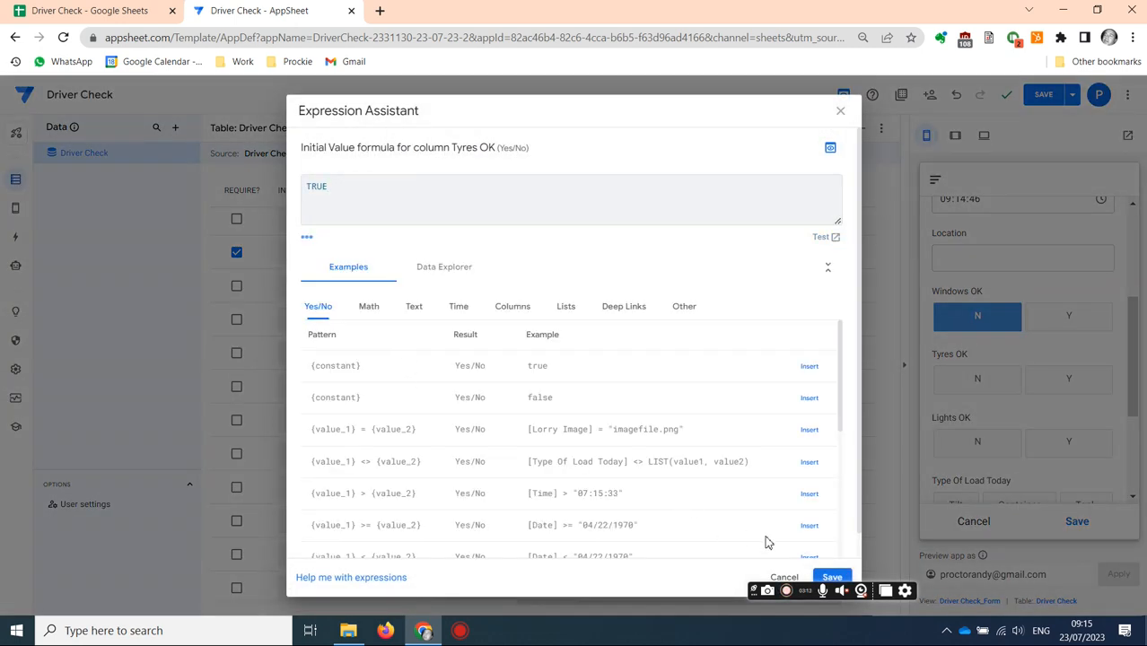
click(832, 577)
click(357, 488)
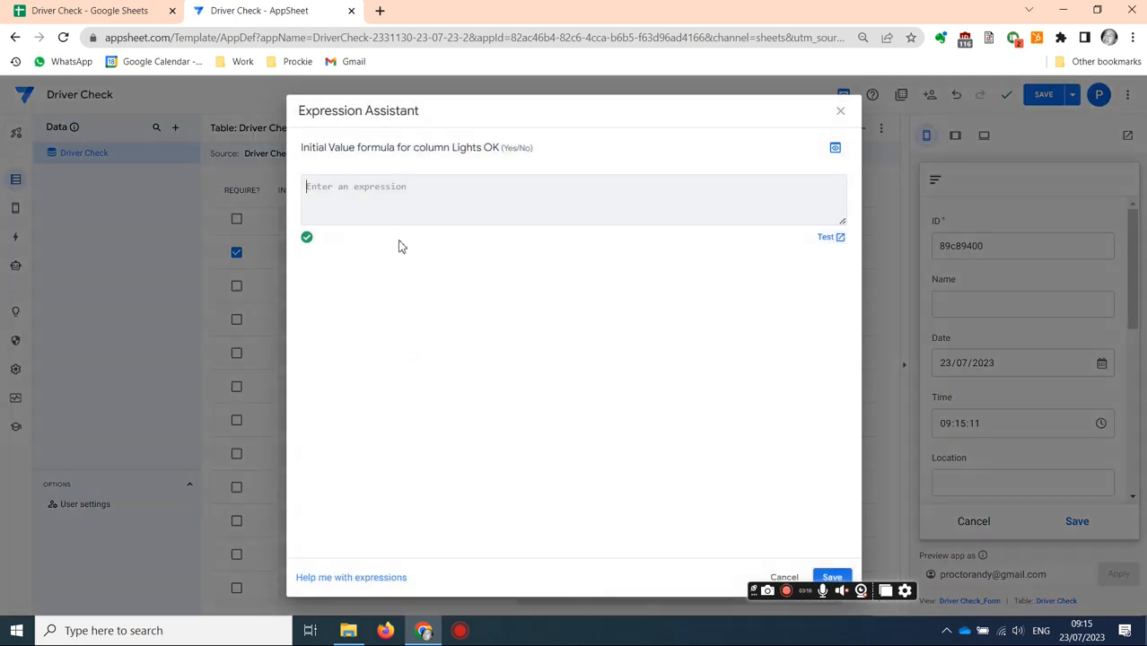
key(ctrl+v)
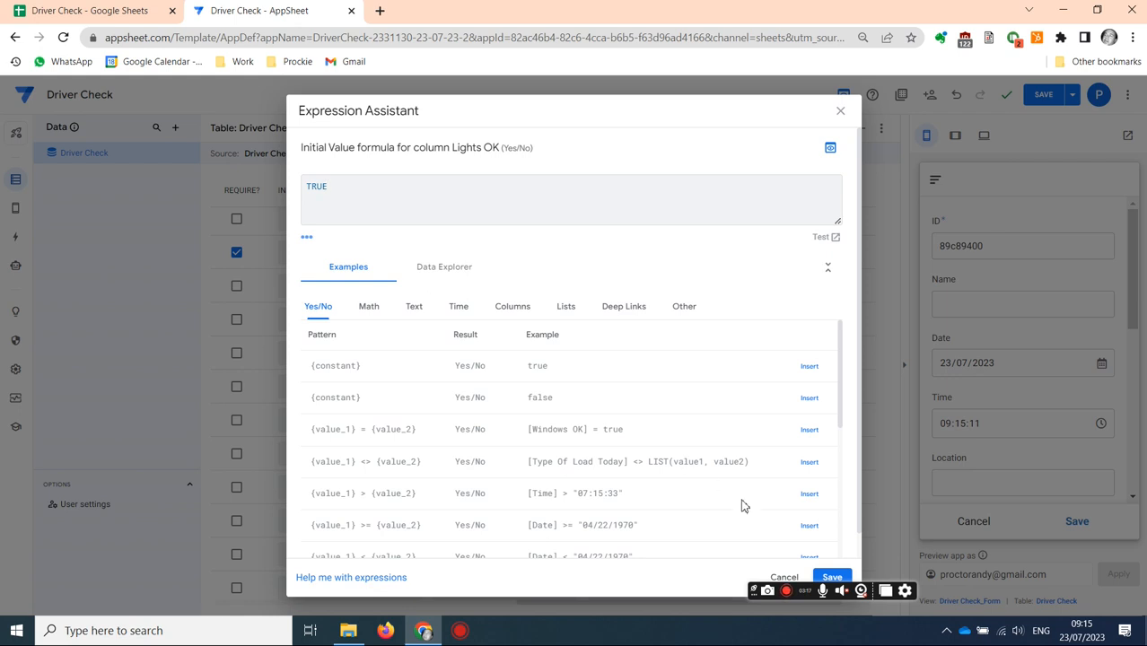
click(832, 577)
click(1044, 94)
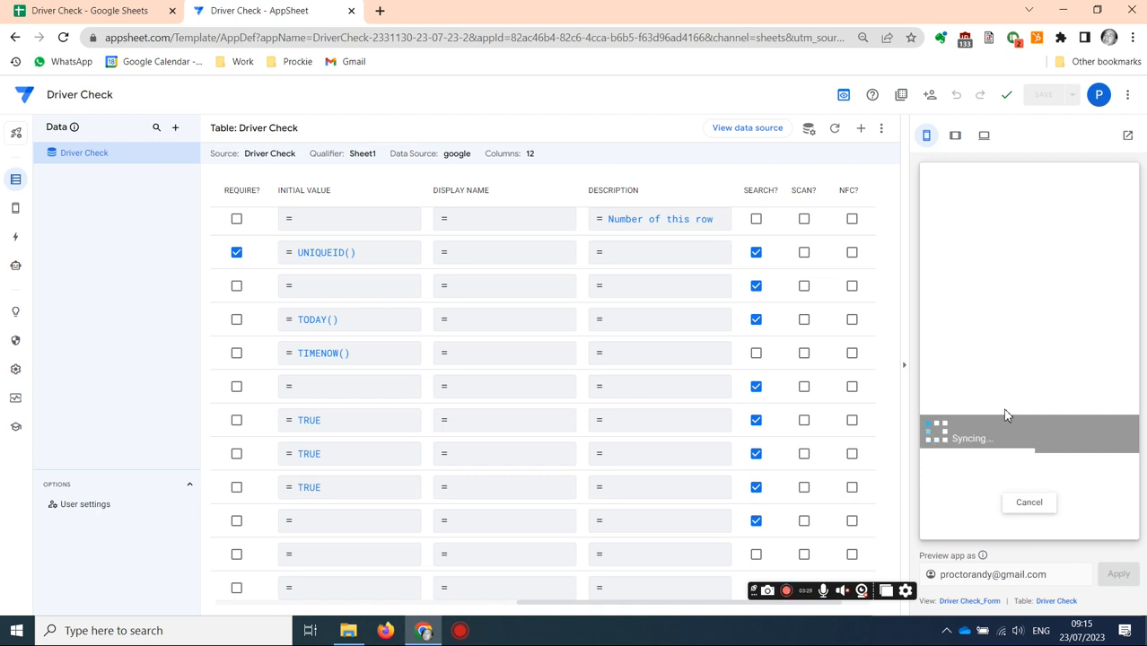
Choose Tilt as the load type and enter the driver's name in the preview form, and save the entry
scroll(1004, 412, down, 5)
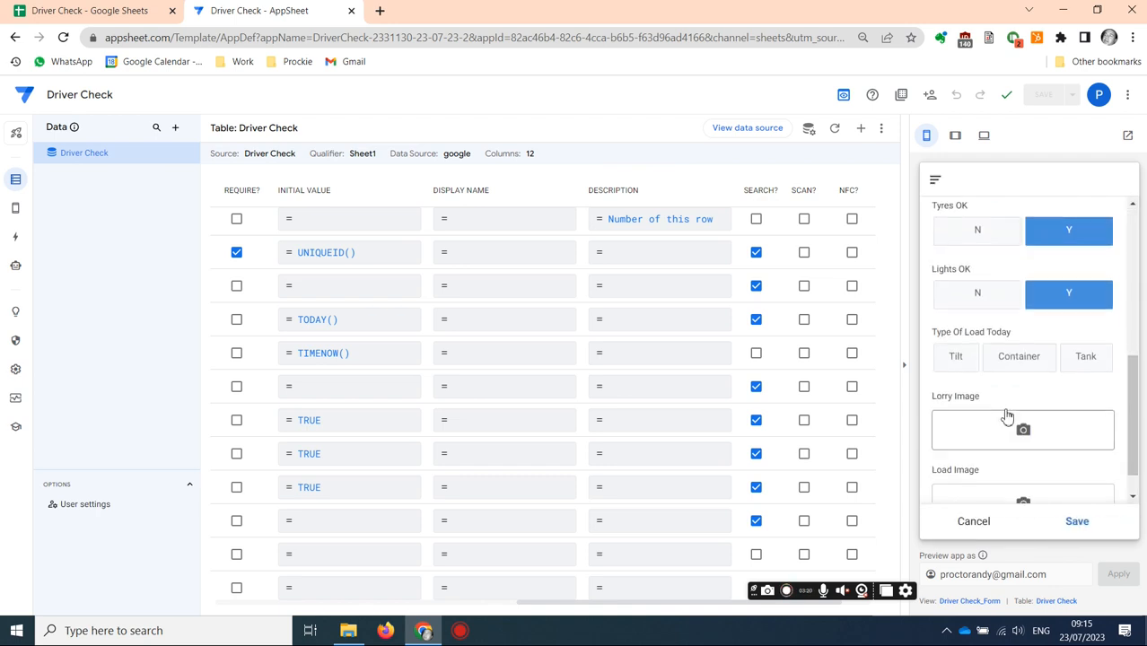
scroll(1007, 414, up, 2)
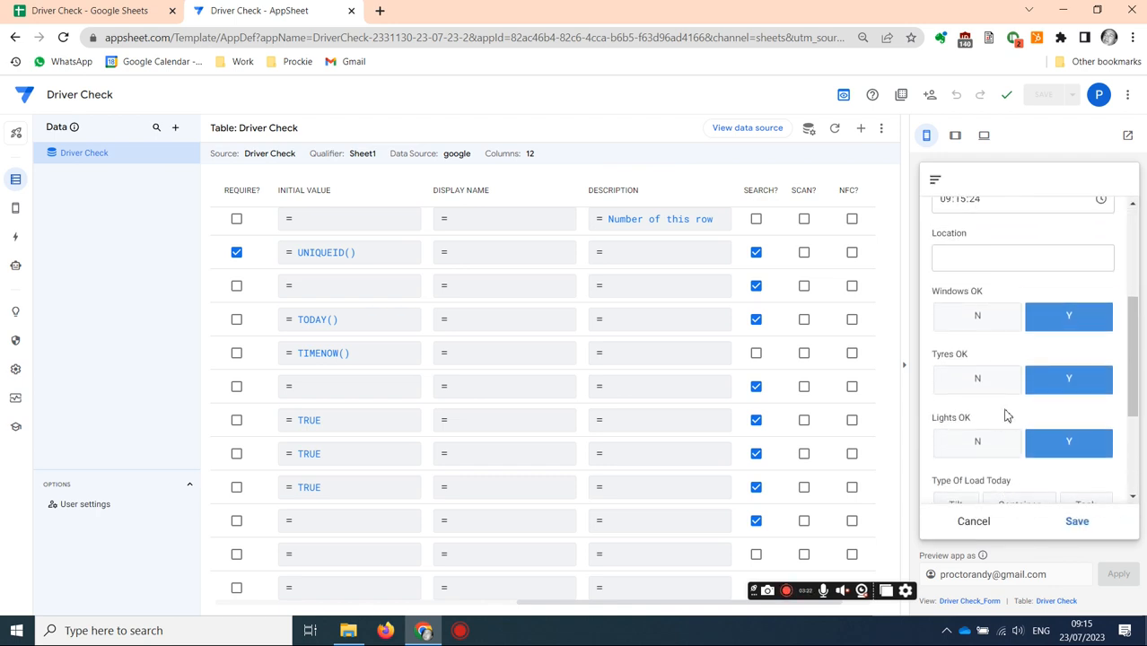
scroll(1006, 415, down, 2)
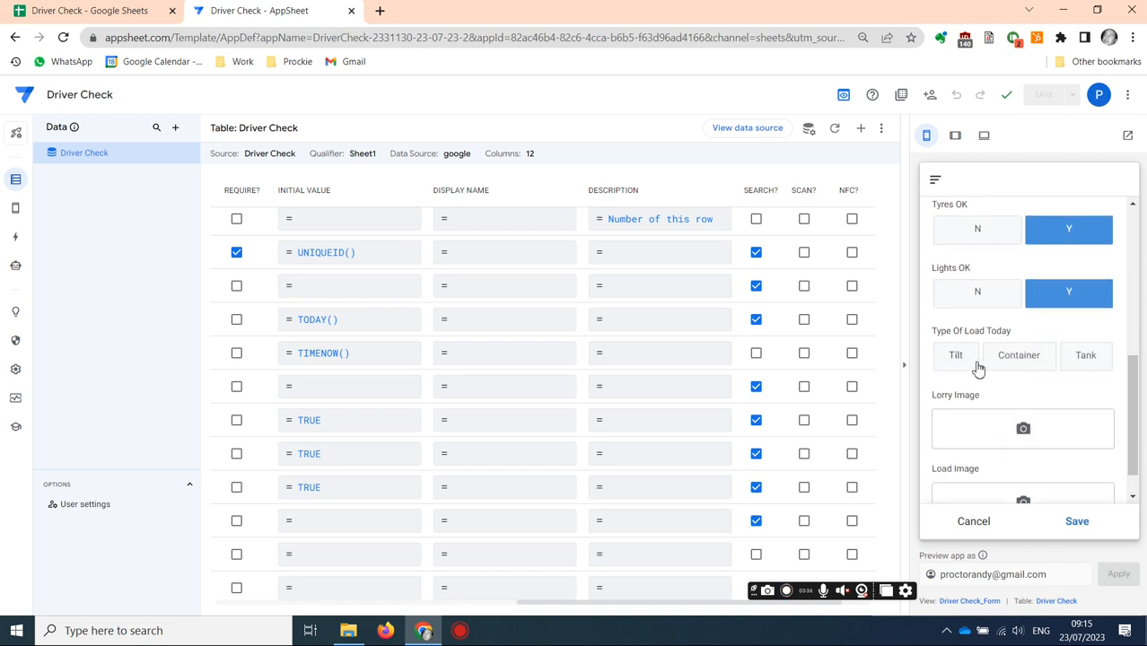
click(947, 357)
scroll(1036, 392, down, 1)
scroll(1037, 392, up, 5)
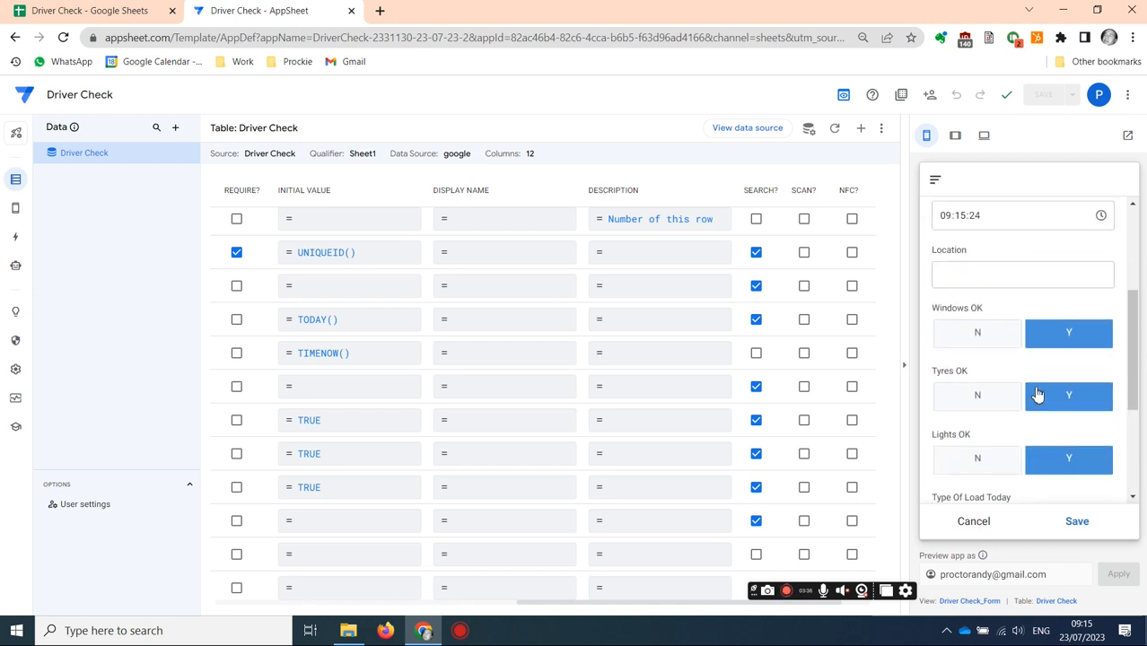
click(1034, 308)
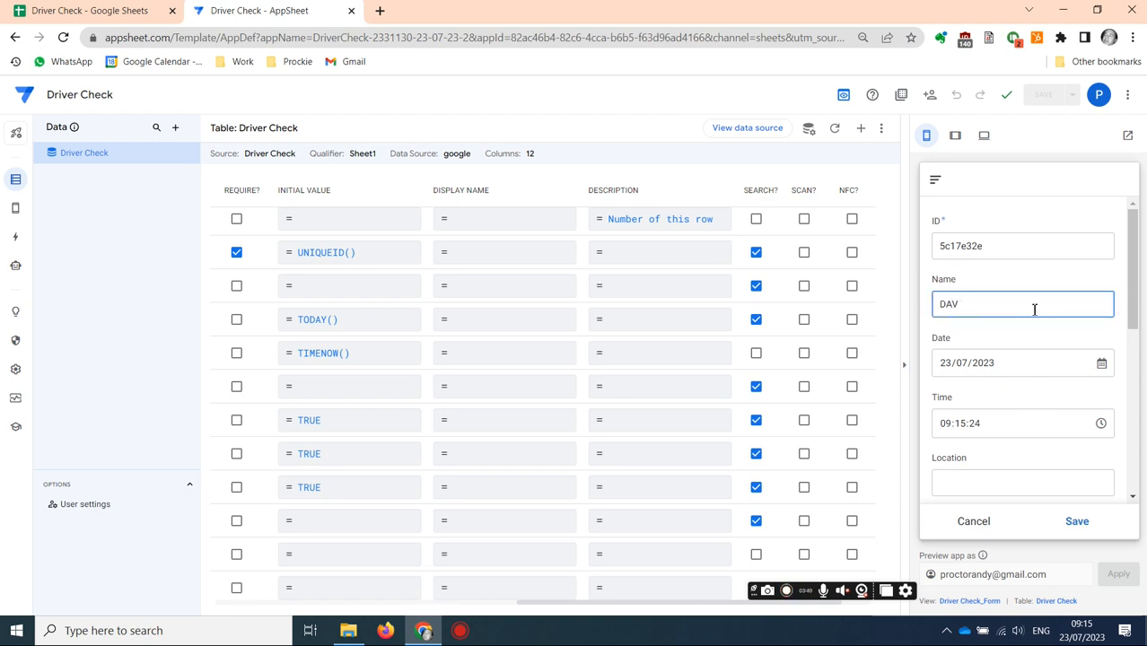
click(1072, 522)
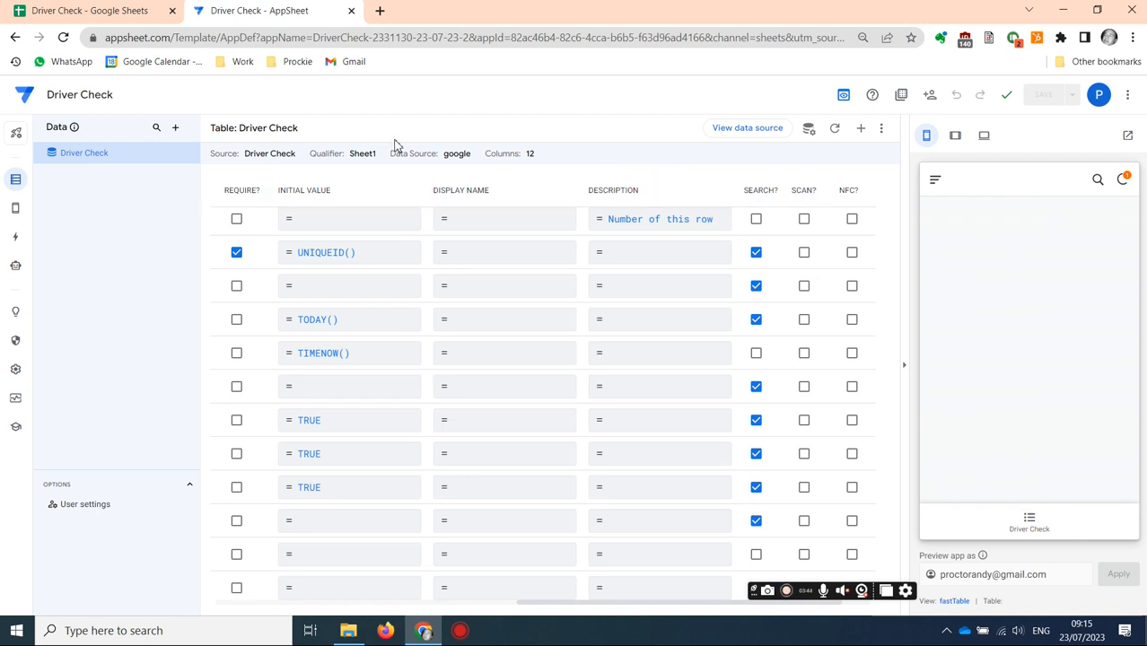
Switch to the Google Sheet and check the Name and Location cells of the new entry's row
click(126, 18)
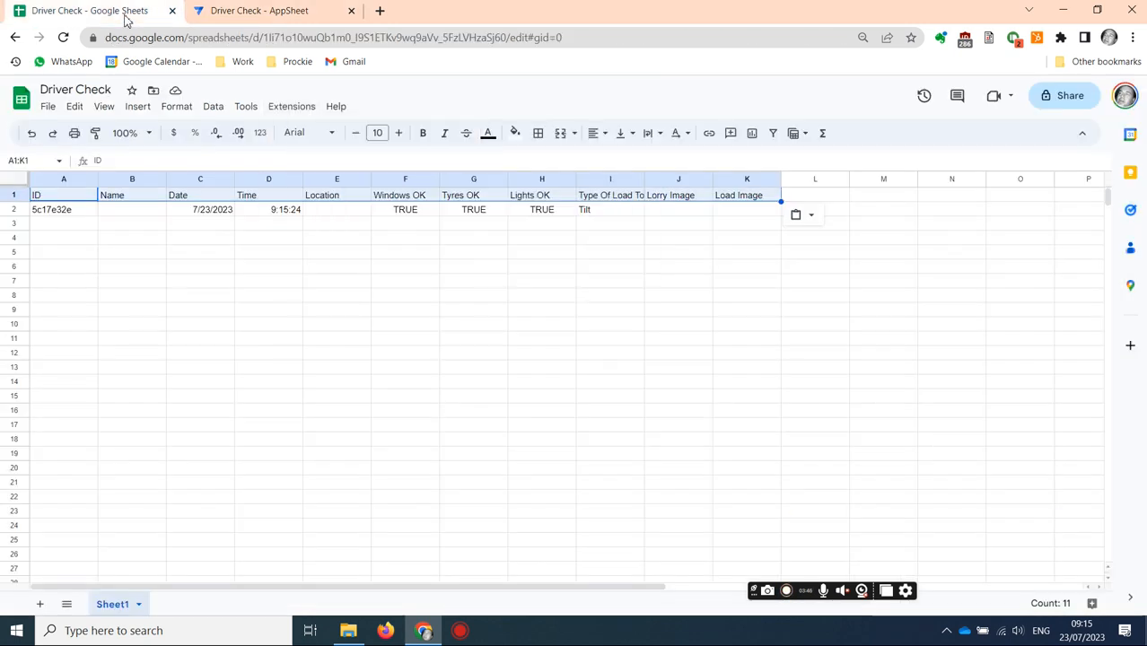
click(124, 211)
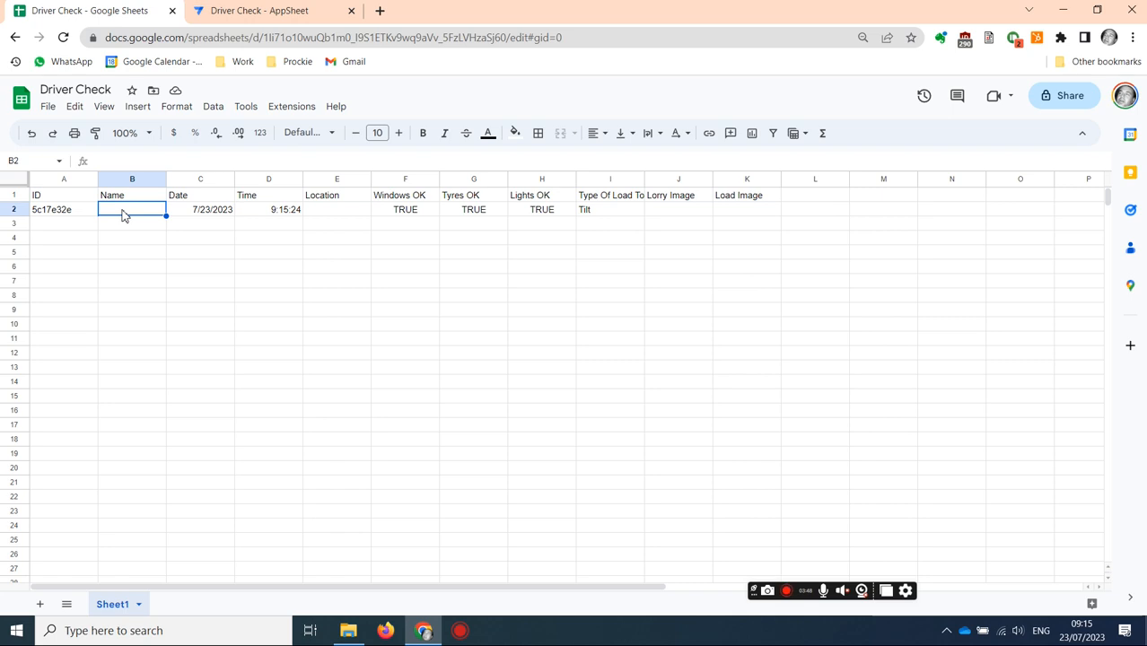
click(330, 212)
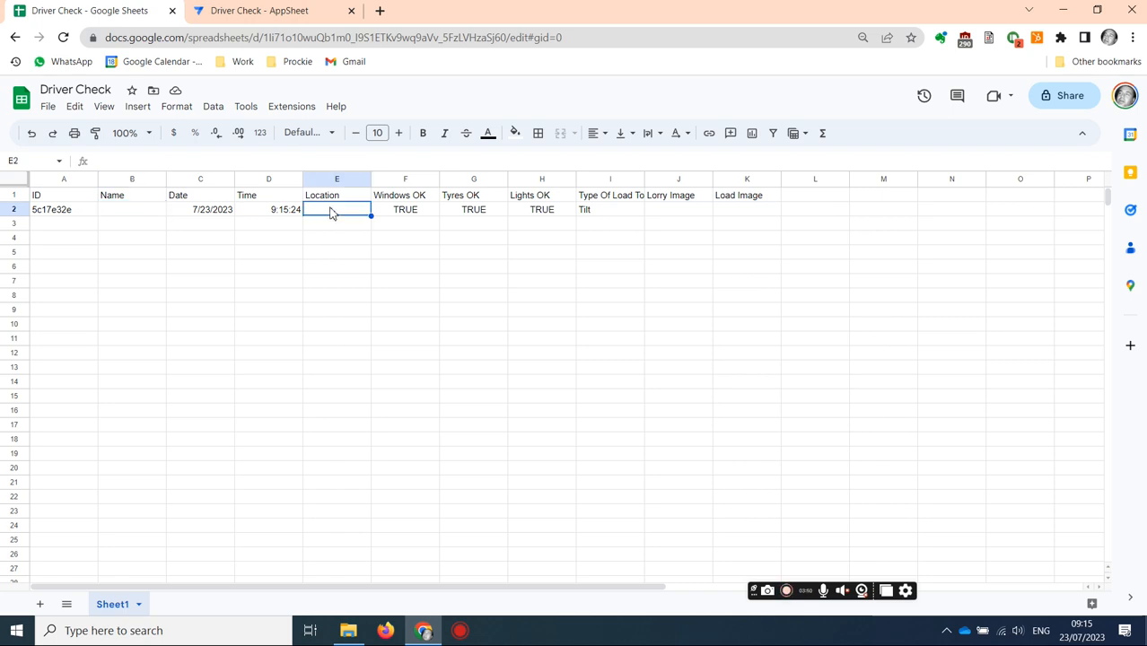
Switch back to AppSheet and make the Name column required
click(212, 16)
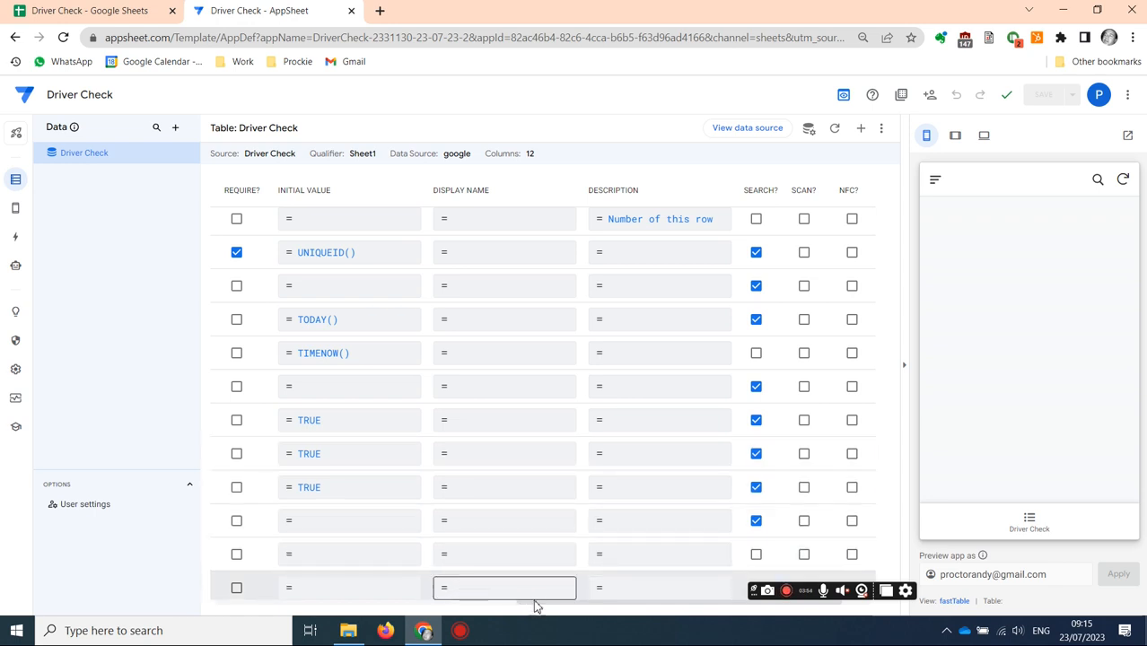
drag(535, 608, 462, 615)
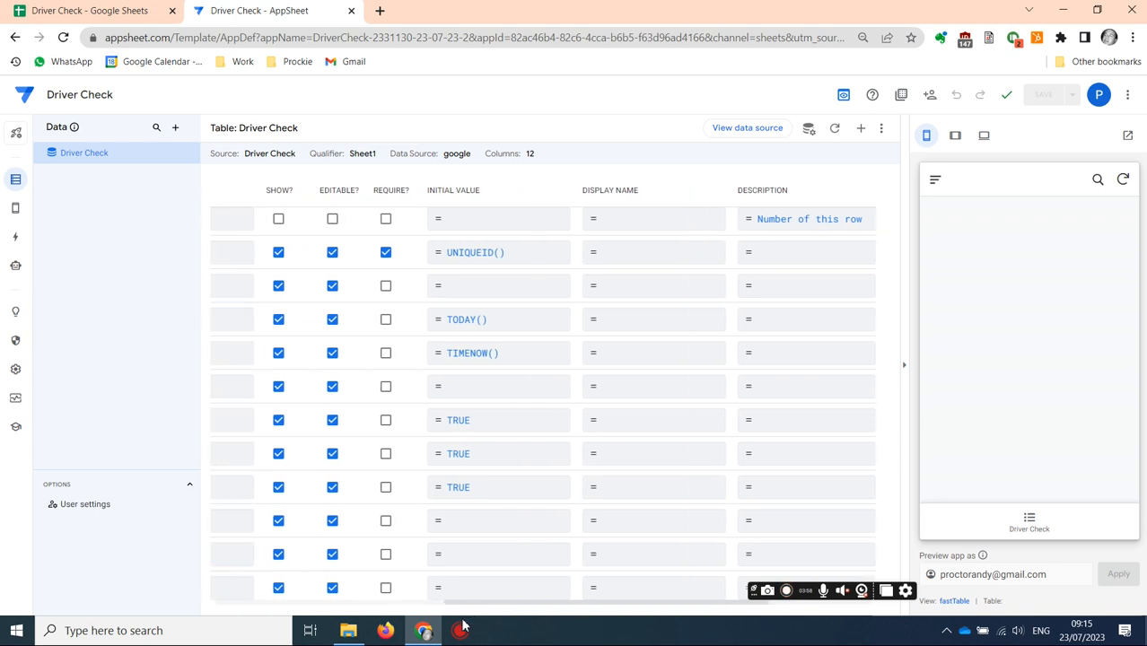
click(386, 286)
Make Location a required column of type LatLong and save the app
drag(476, 608, 255, 608)
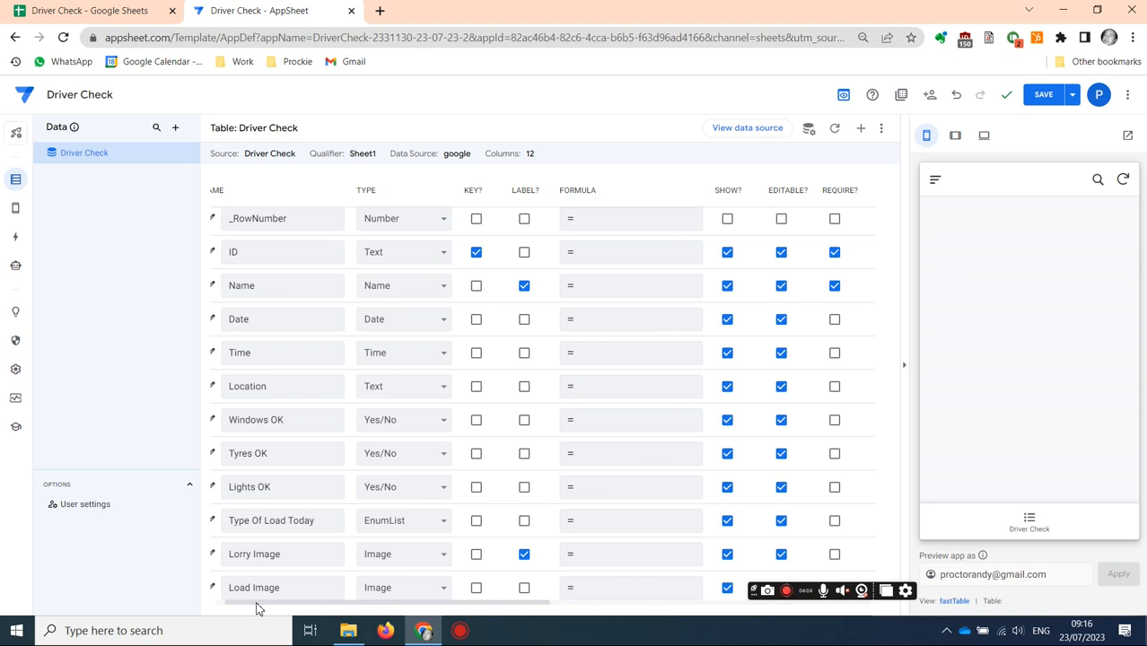
click(408, 396)
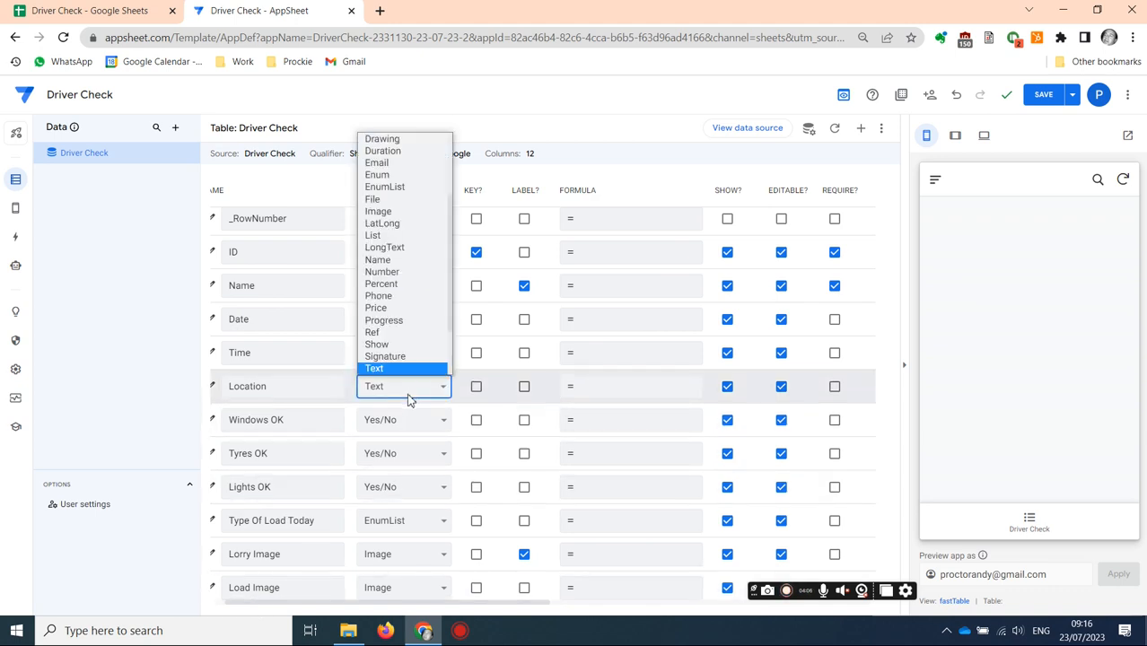
click(395, 224)
drag(365, 607, 485, 608)
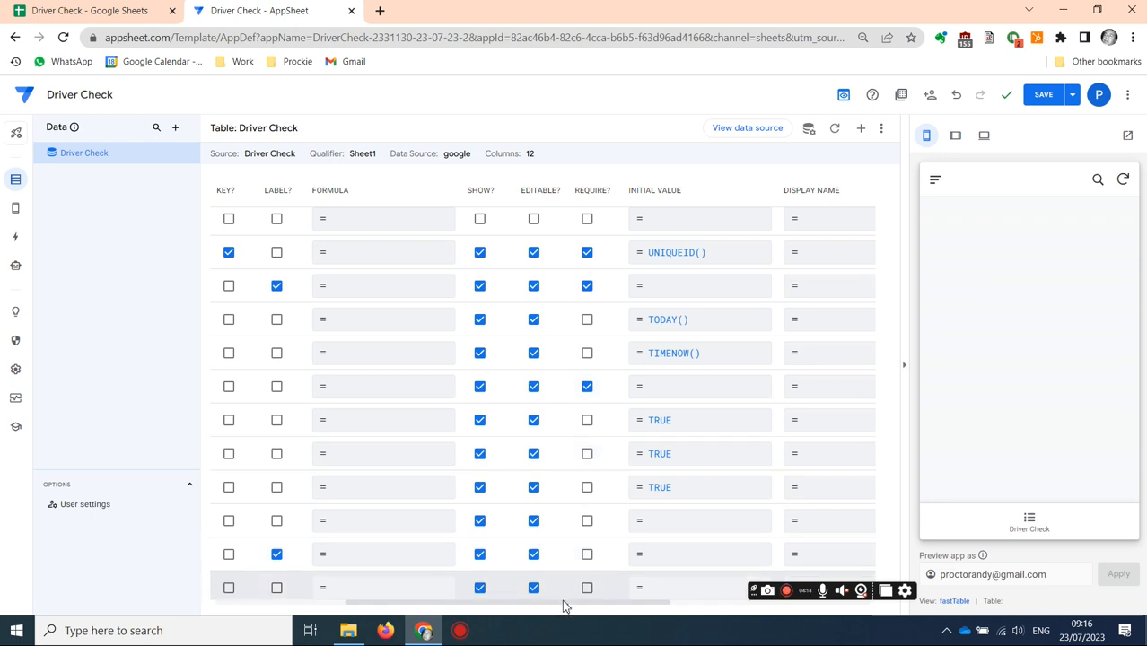
click(1036, 94)
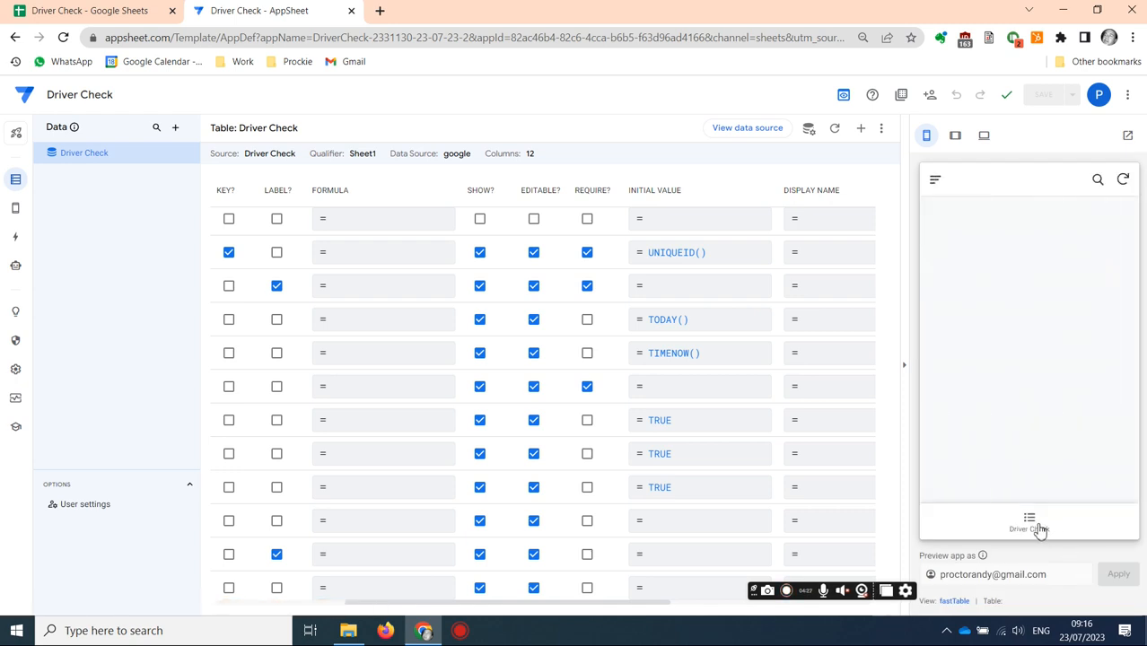
Start a new Driver Check entry in the app preview and enter the driver's first name
click(1030, 529)
click(1110, 478)
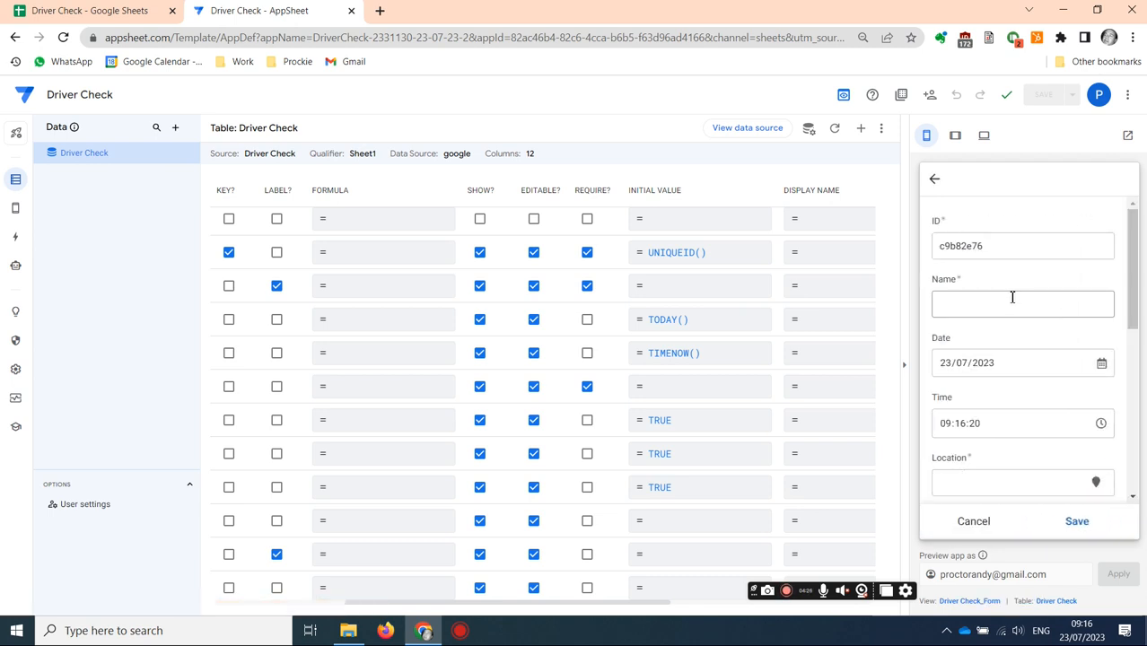
click(978, 304)
text(DAve)
key(BackSpace)
key(BackSpace)
key(BackSpace)
text(ave)
key(Tab)
Save the entry with the current map position as its Location, and check its row in the Google Sheet
scroll(1001, 313, down, 2)
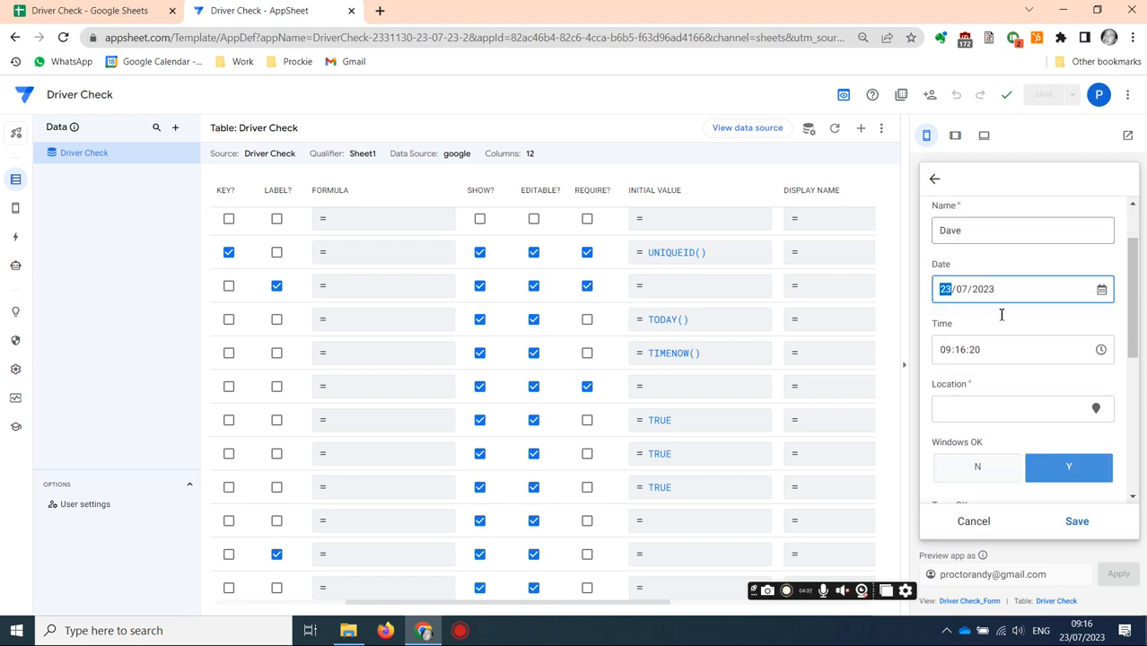
click(1095, 334)
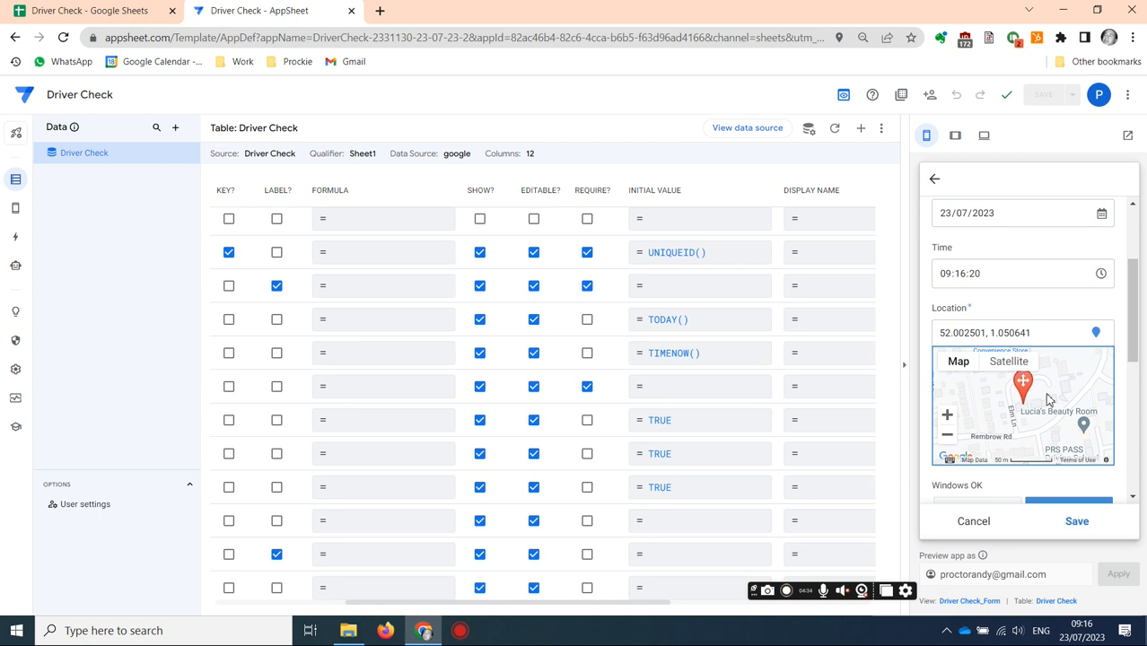
scroll(1075, 320, down, 2)
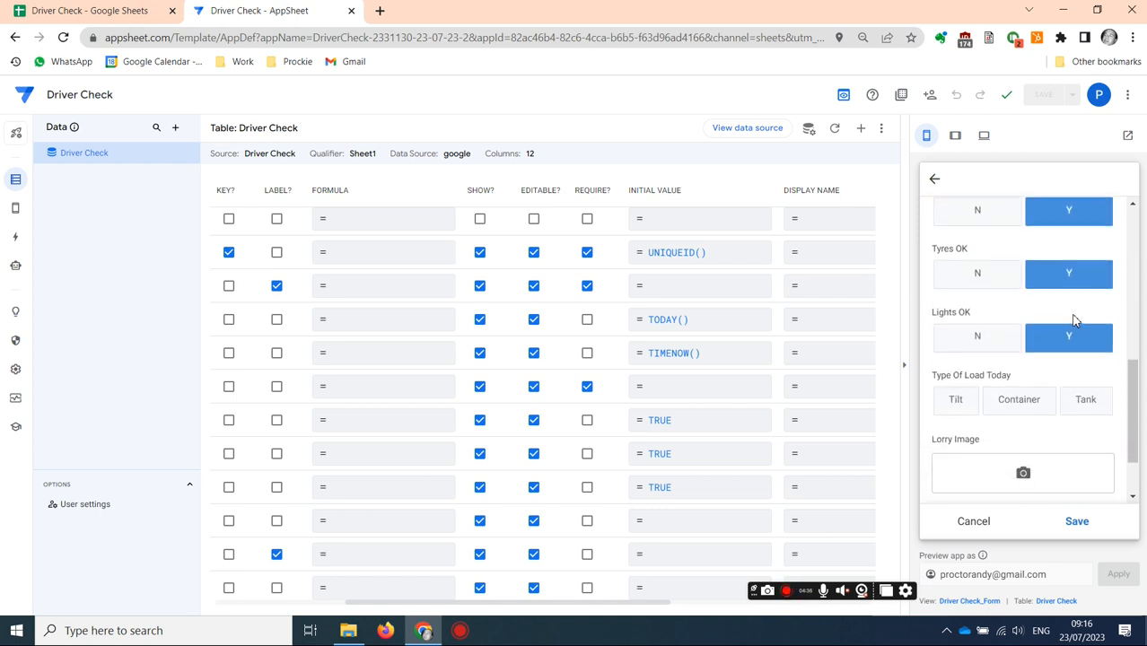
scroll(1075, 321, down, 1)
click(1077, 521)
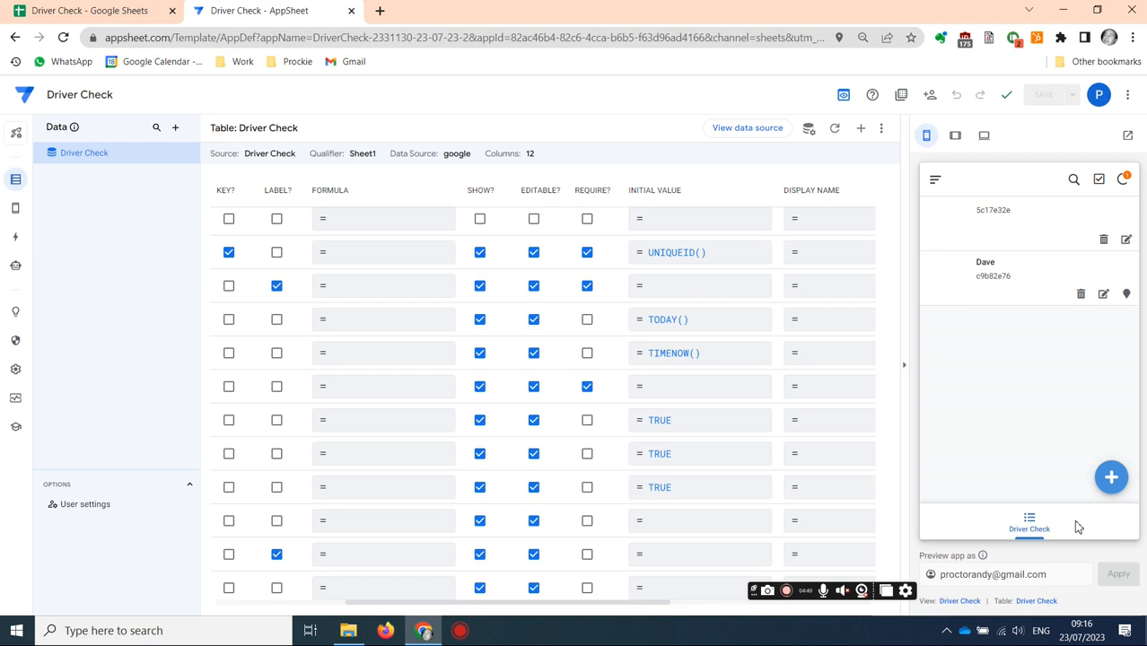
click(121, 18)
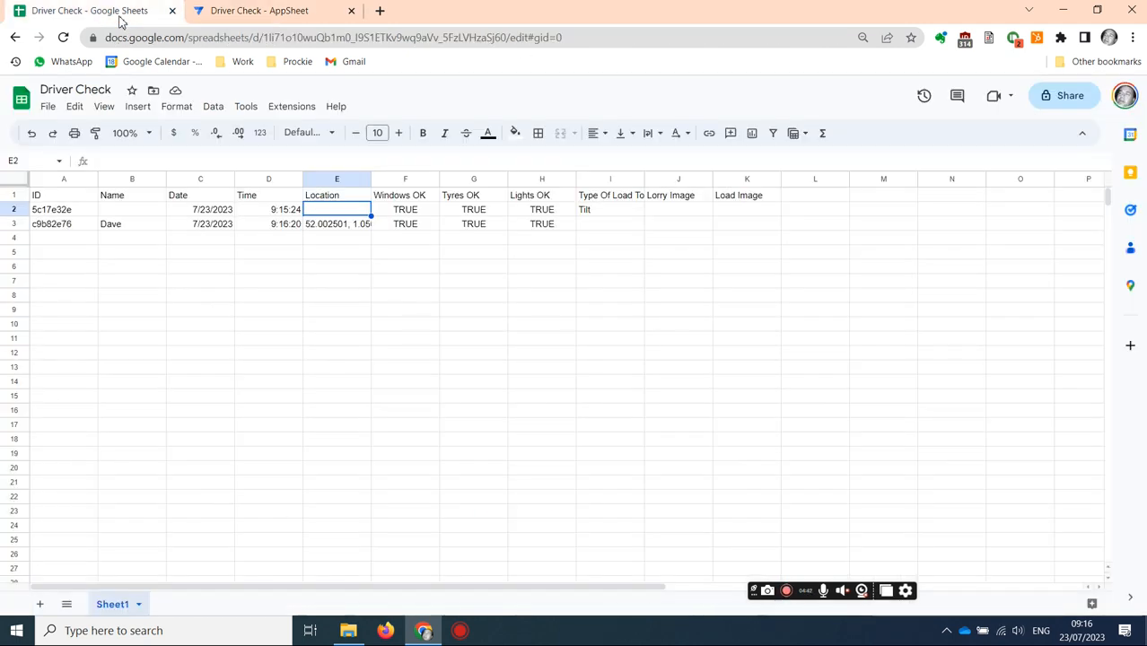
Switch back to AppSheet, search the app preview for the driver's first name and open the matching entry
click(278, 13)
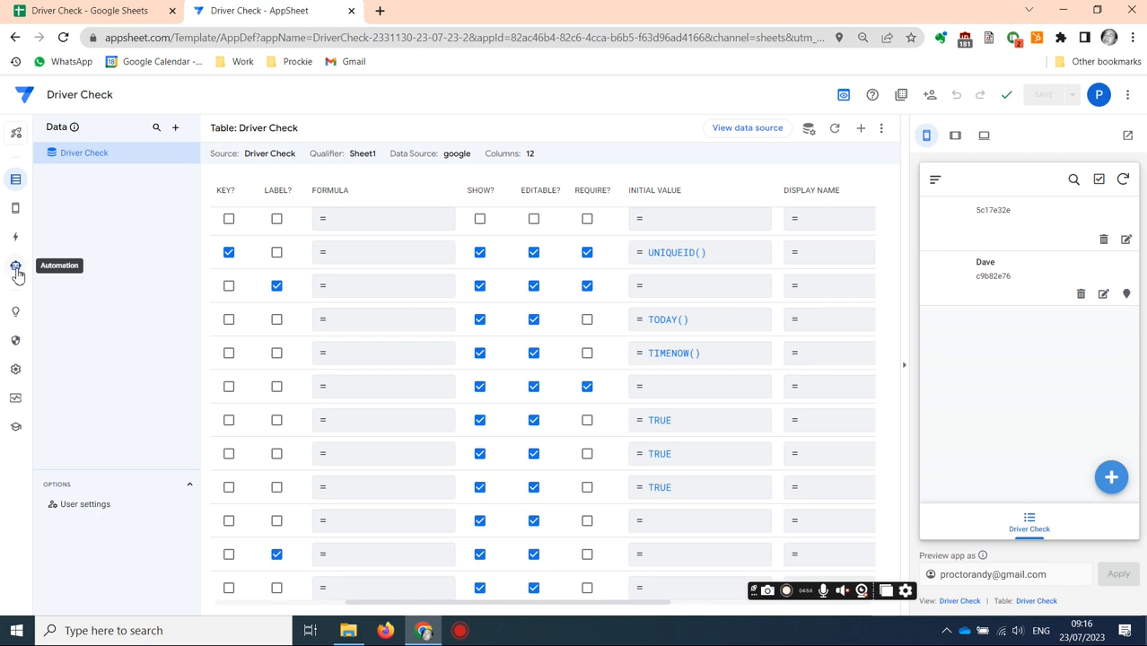
mouse_move(14, 210)
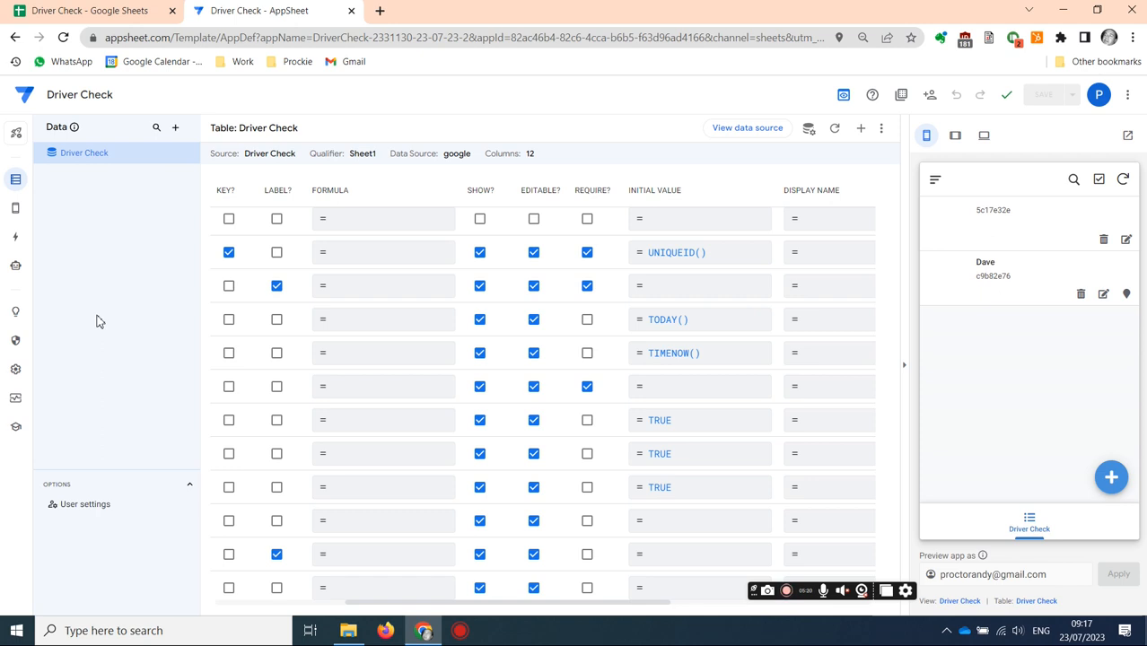
click(1072, 181)
text(Dave)
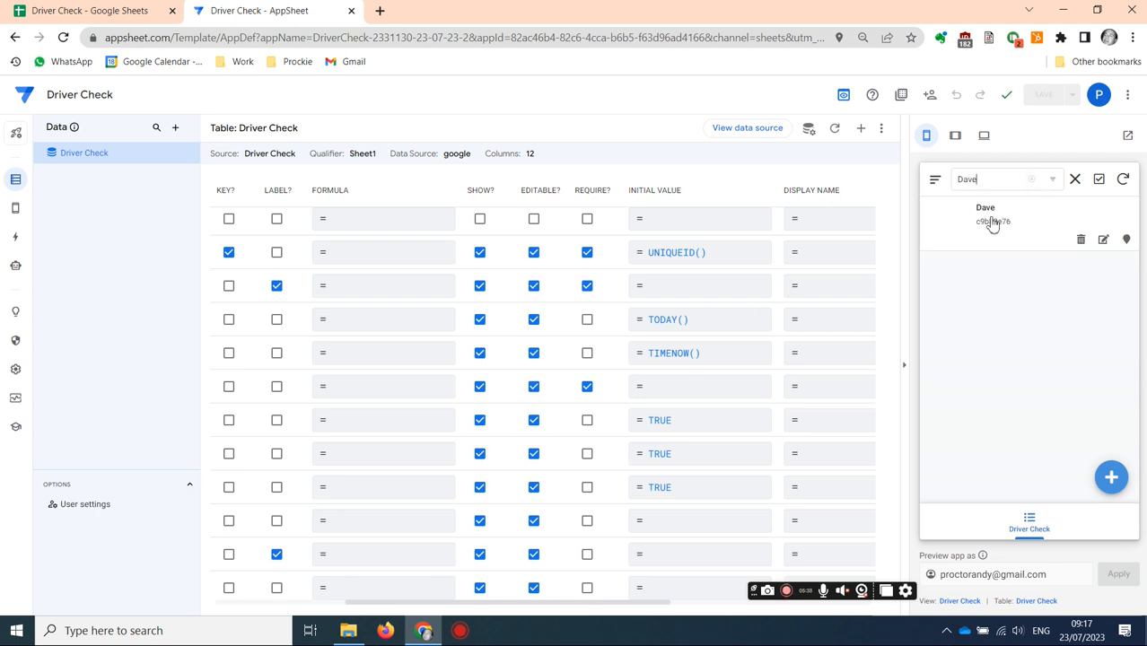
click(991, 225)
scroll(1025, 266, down, 1)
scroll(1025, 266, up, 1)
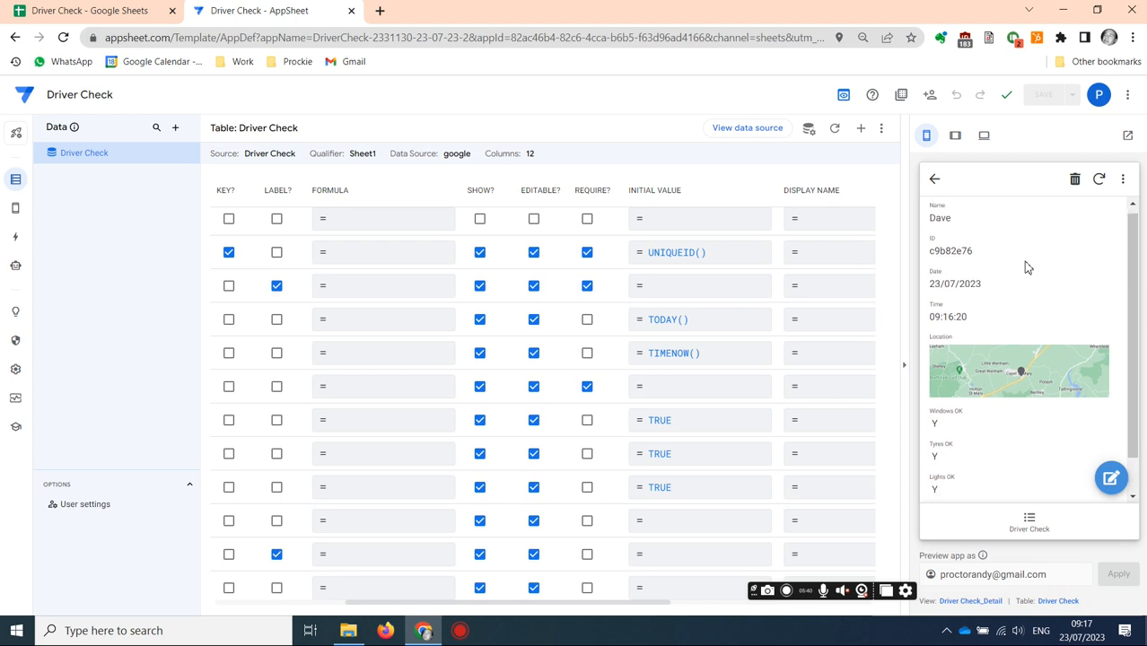
Open the driver's entry for editing and review its form fields down to Load Image
click(1109, 480)
scroll(1036, 398, down, 5)
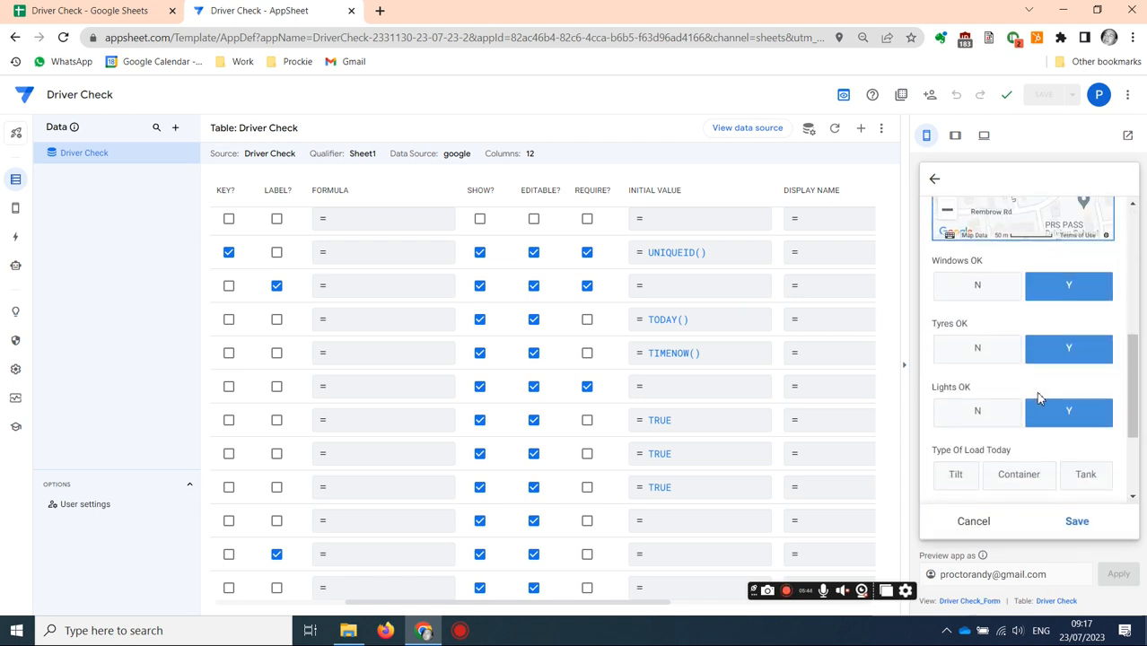
scroll(1039, 398, down, 3)
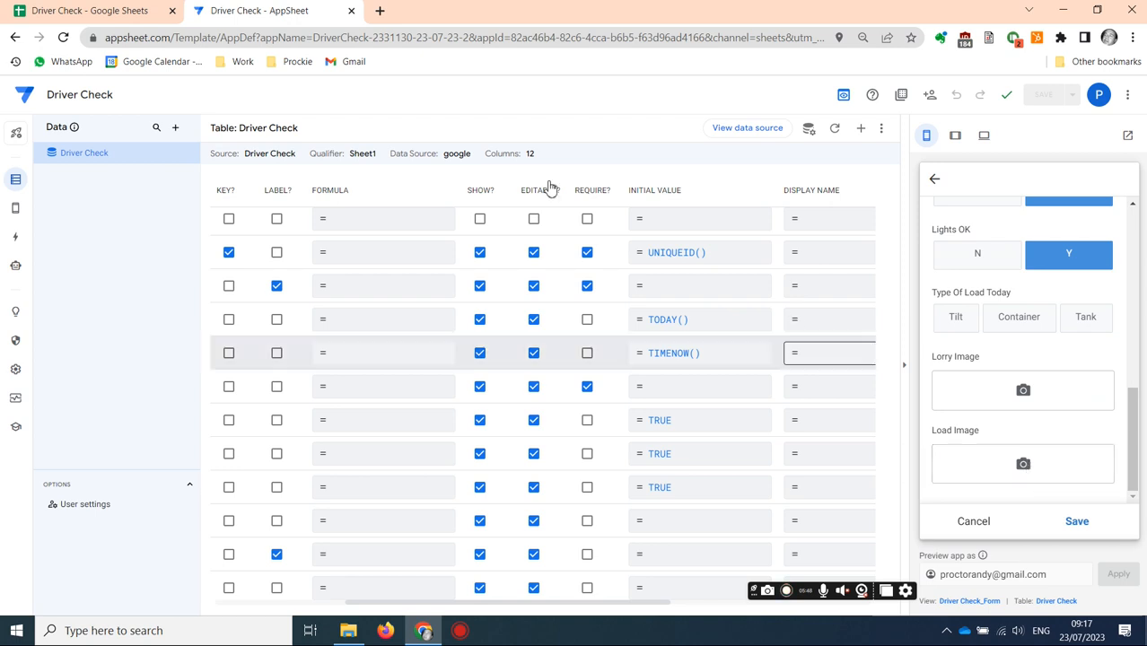
Switch to the Google Sheet and add the column header "Seen By Office" in cell L1
click(70, 15)
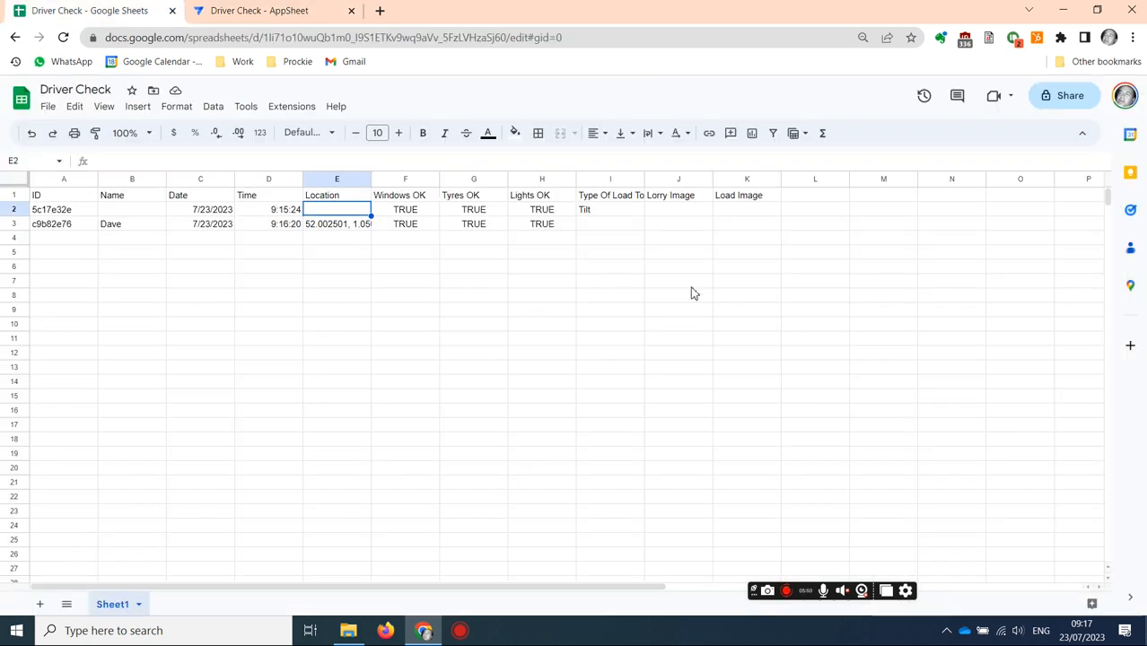
click(811, 200)
text(See)
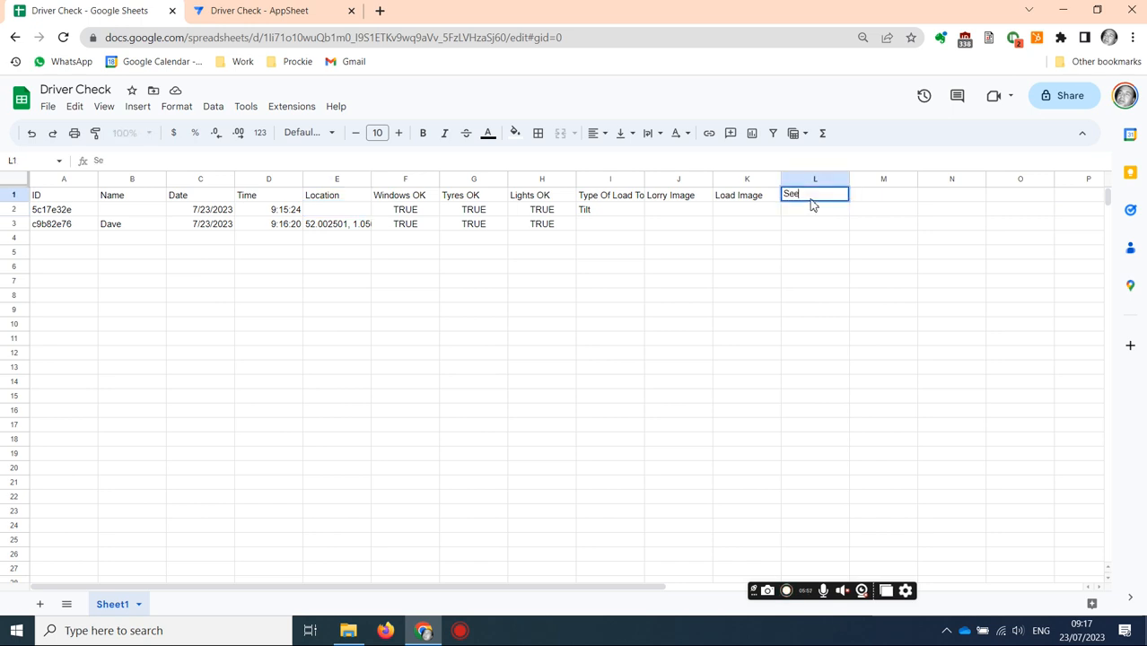
text(n By Office)
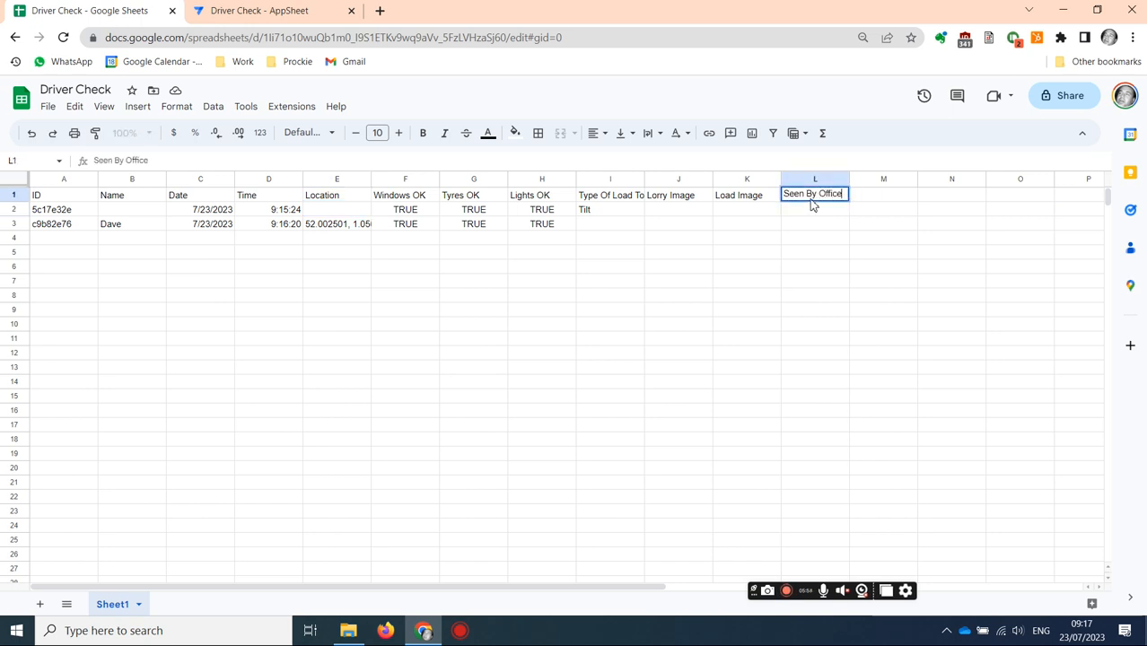
key(Tab)
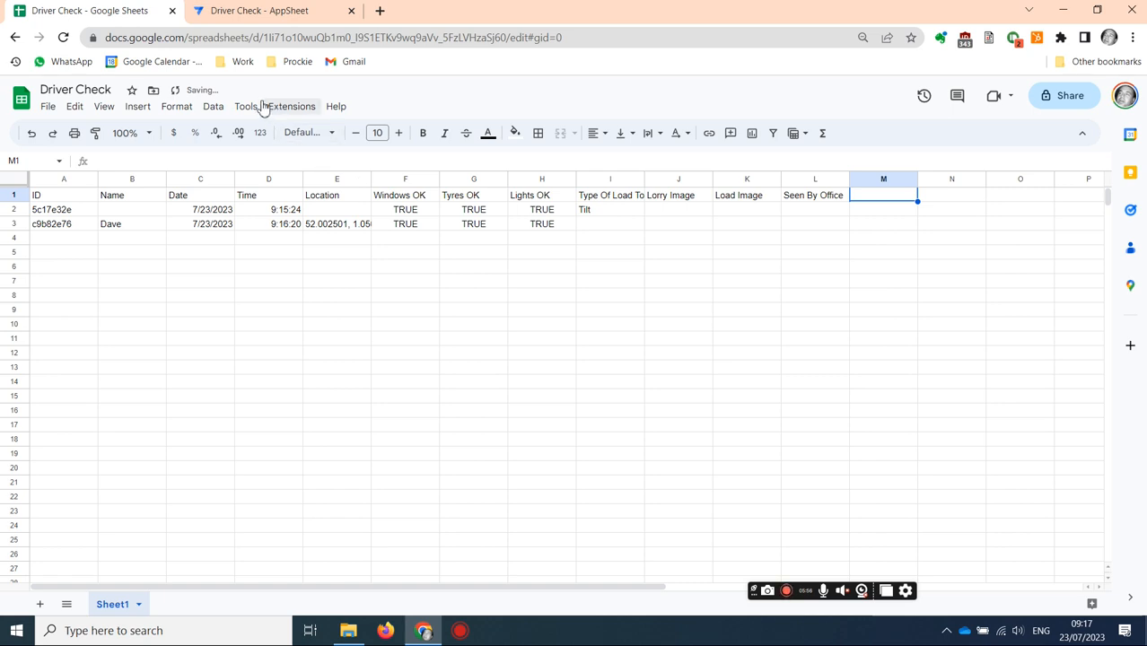
Switch back to AppSheet and regenerate the column structure of the Driver Check table
click(225, 12)
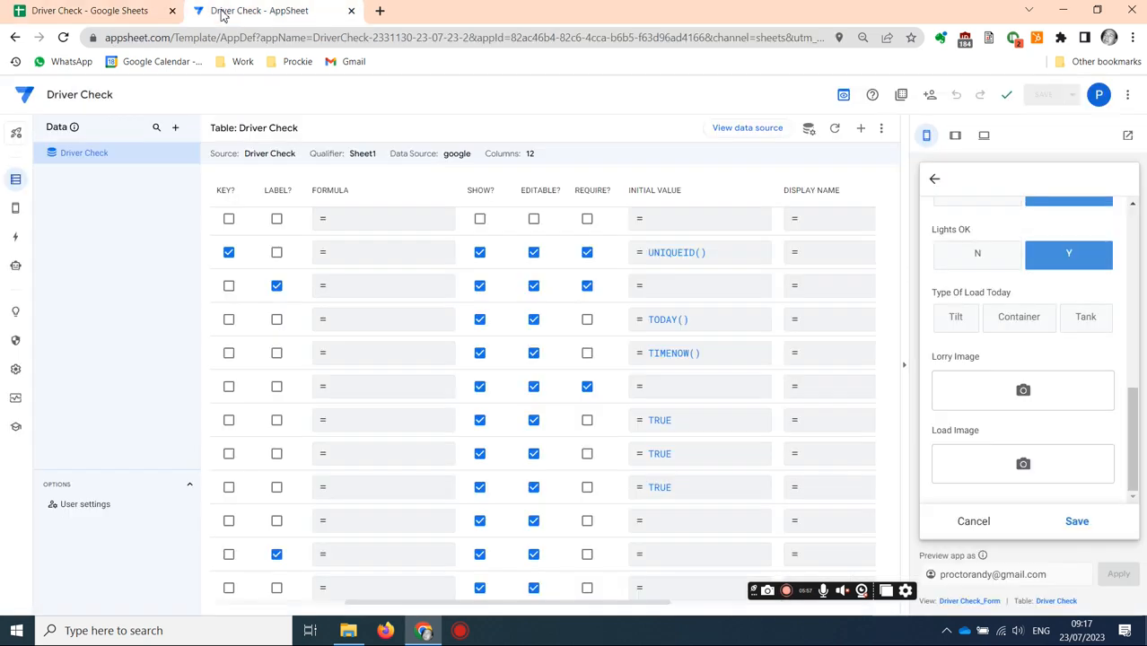
click(835, 131)
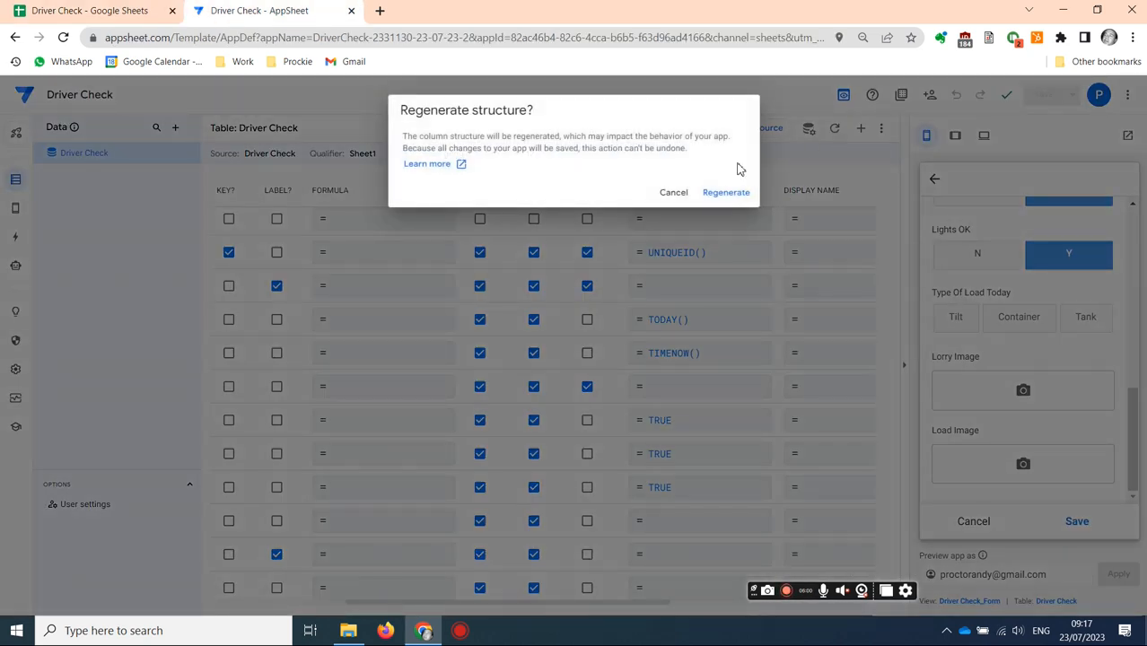
click(731, 195)
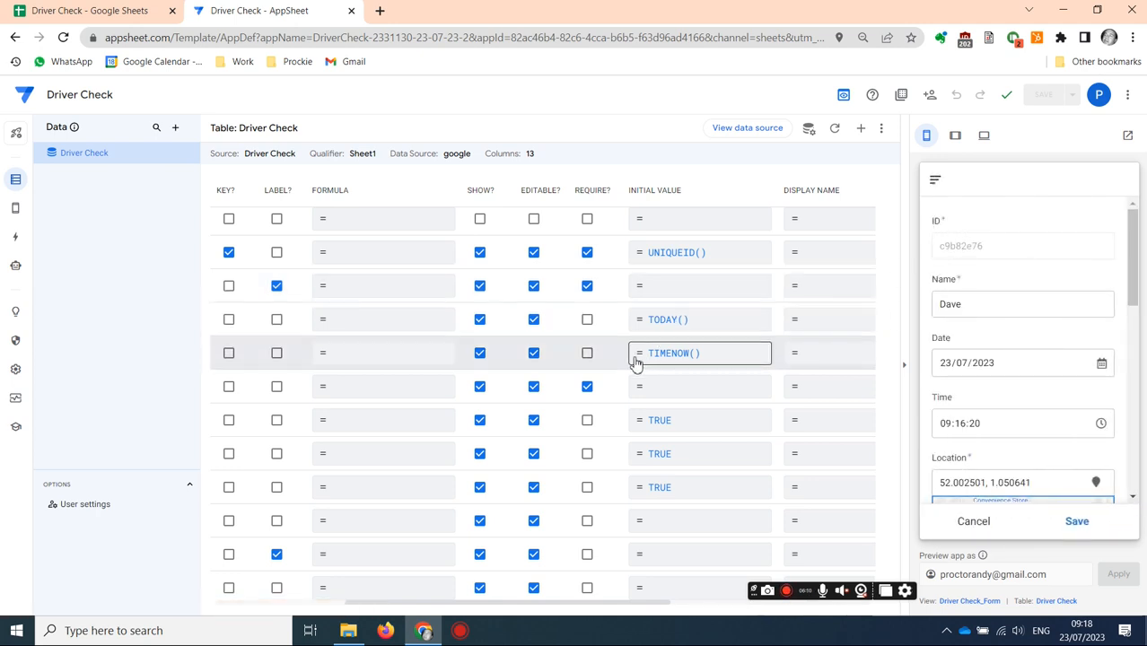
Hide the ID column, check the Seen By Office field in the entry form, and cancel the edit to view the driver's record
click(479, 254)
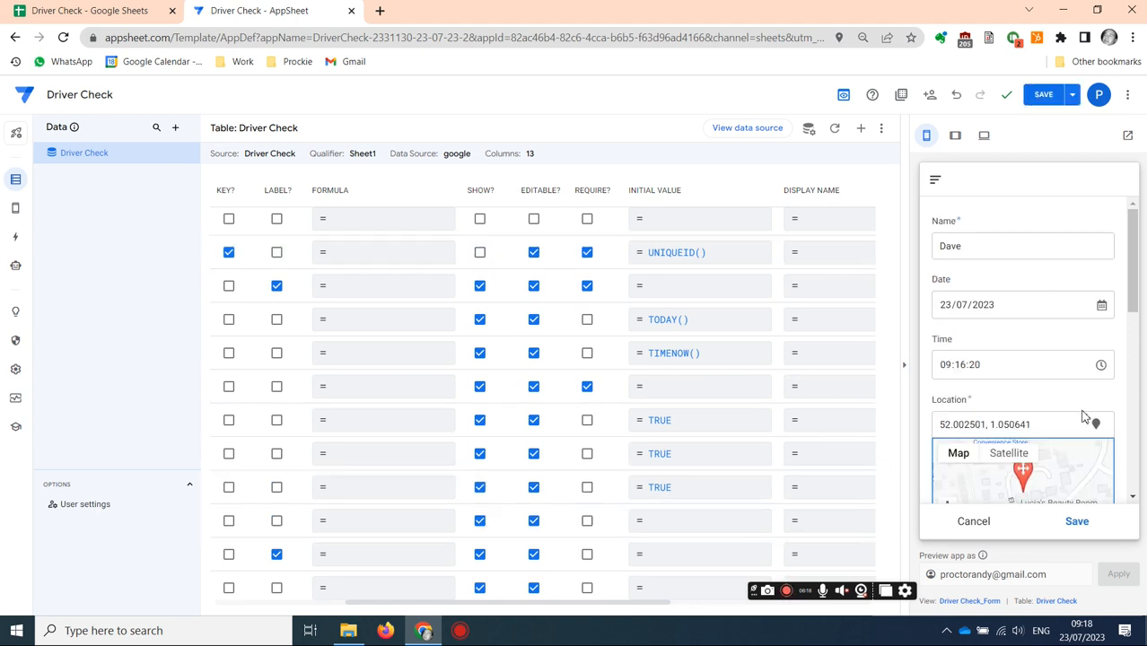
scroll(1084, 417, down, 5)
click(1049, 471)
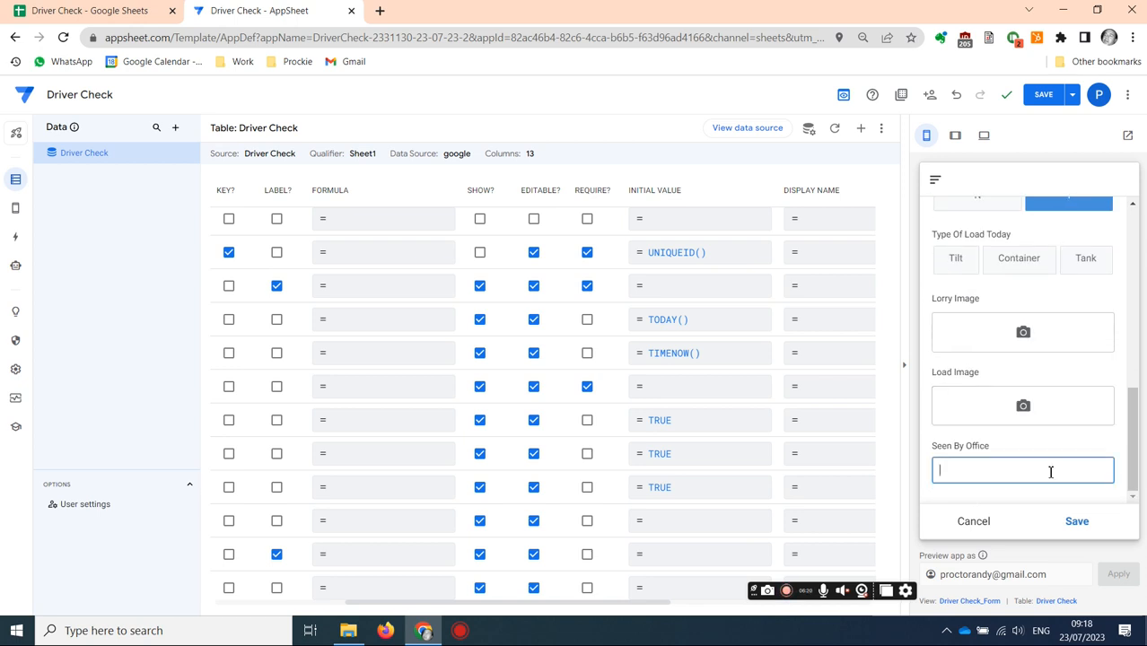
click(973, 521)
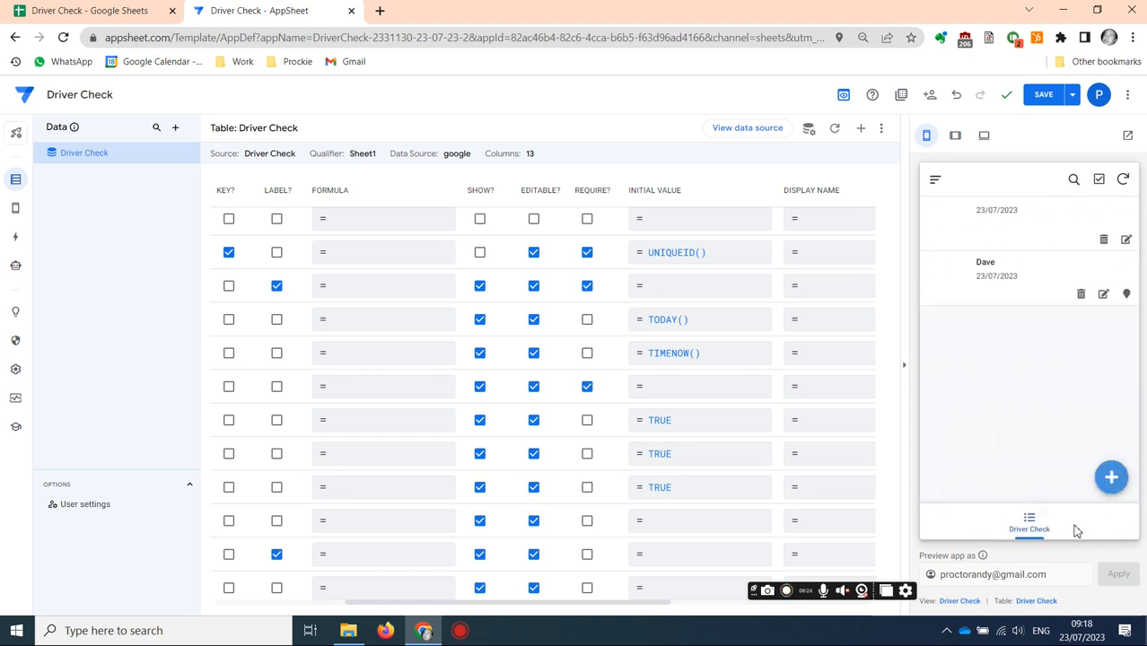
click(1012, 287)
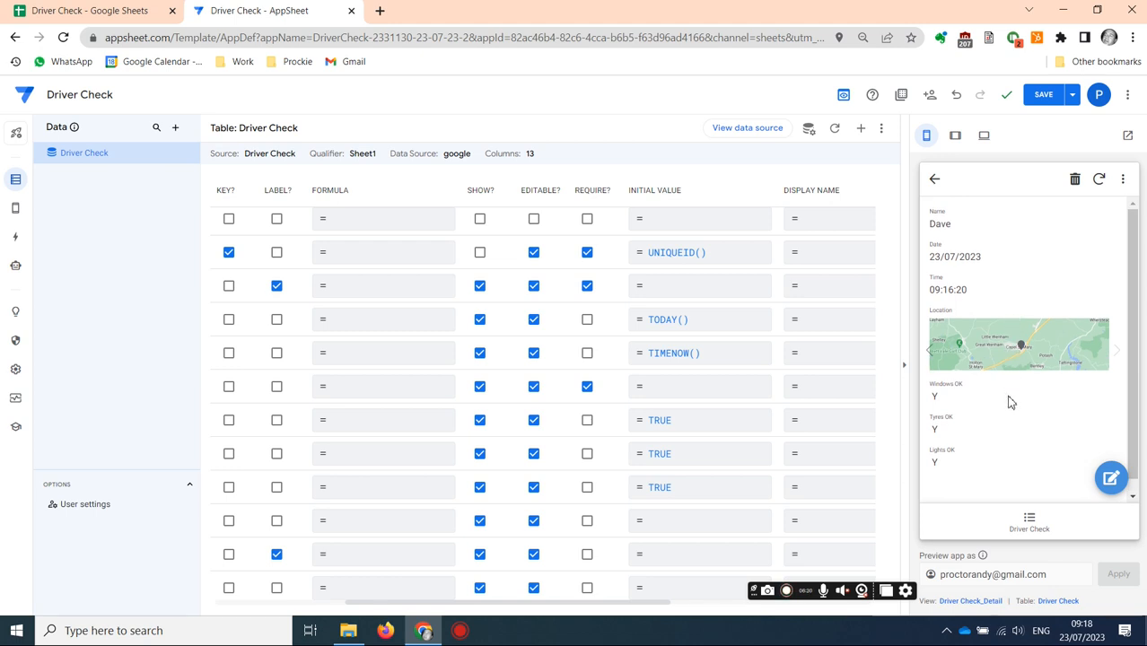
Switch to the Google Sheet and add a second blank sheet to the spreadsheet
click(115, 11)
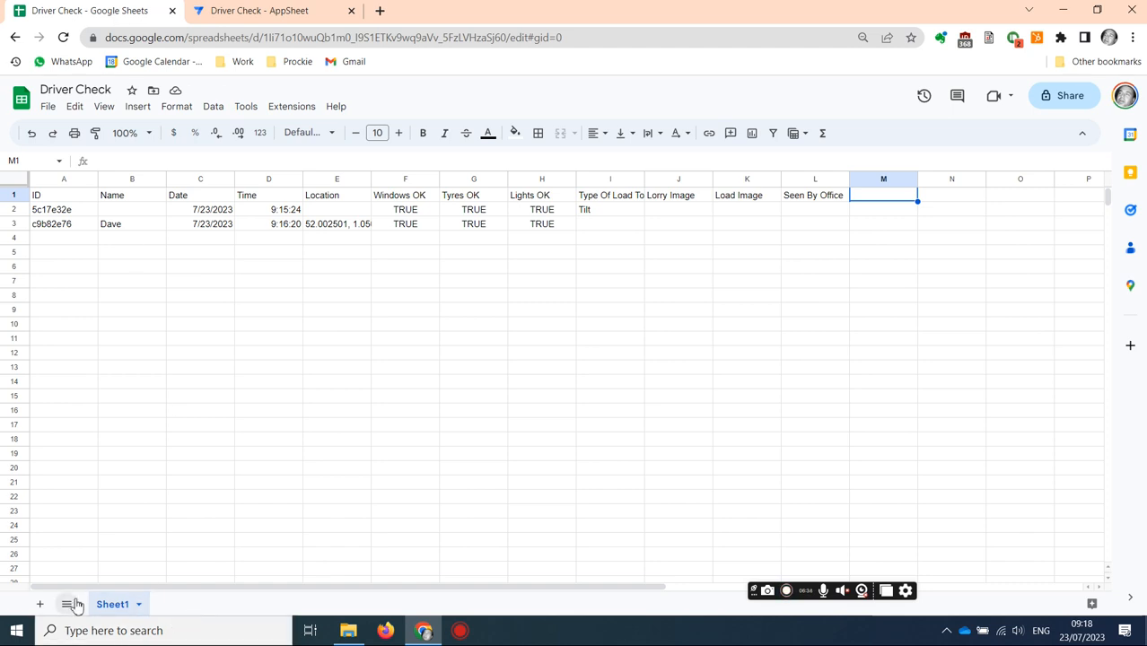
click(40, 604)
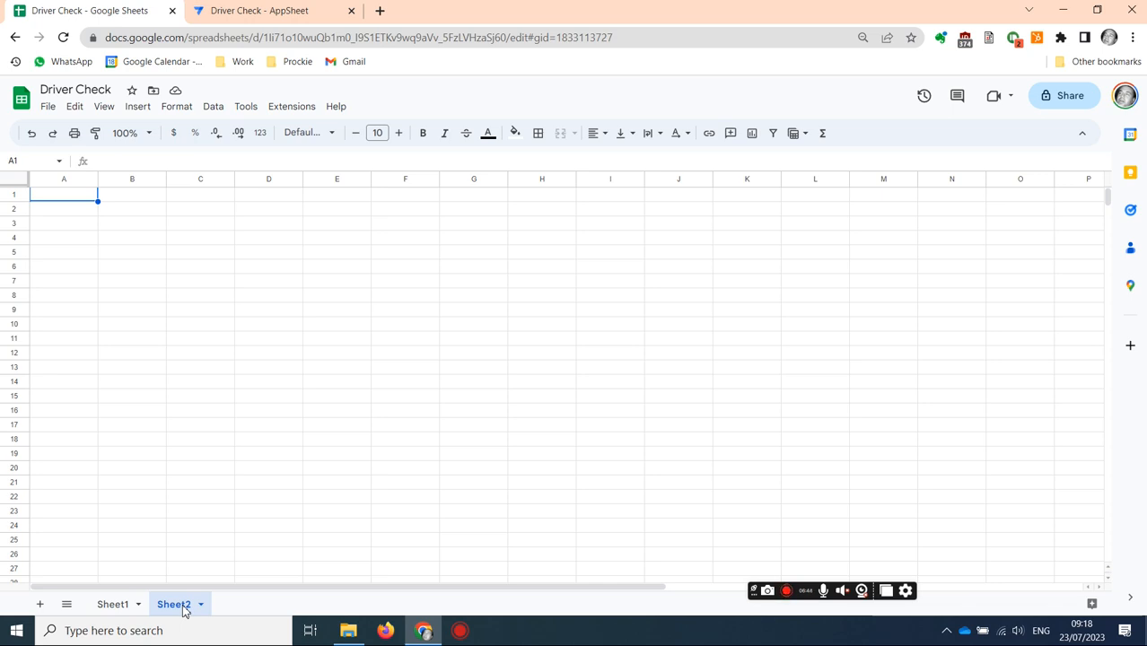
Switch back to AppSheet, open the desktop preview of the app in its own tab, and view the named driver's record
click(253, 16)
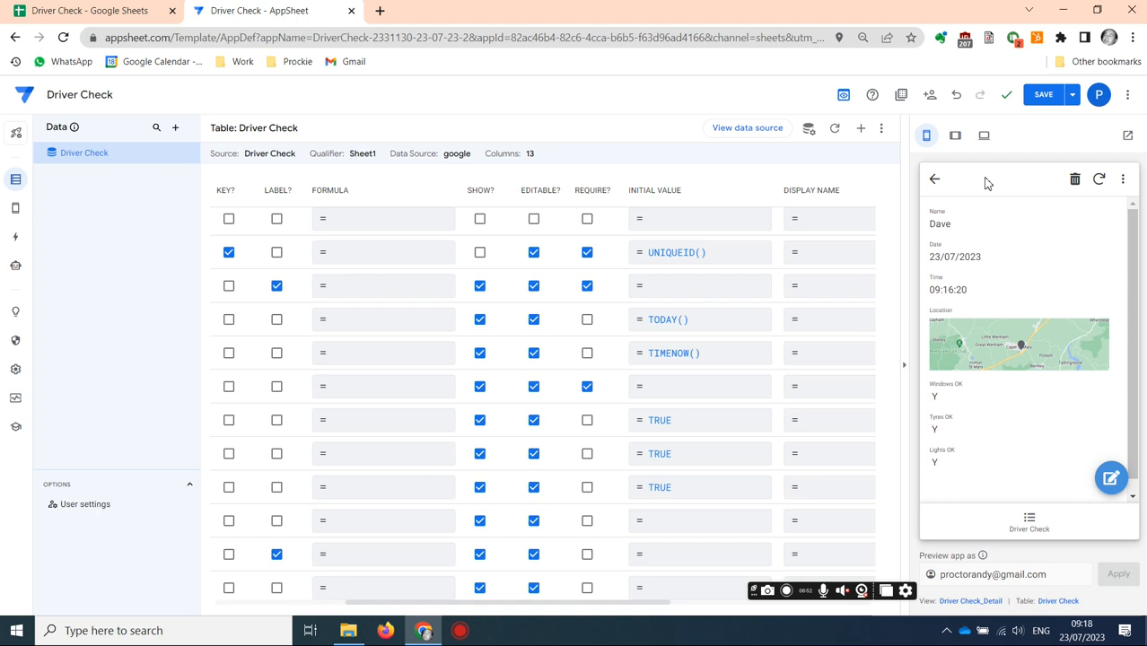
click(985, 142)
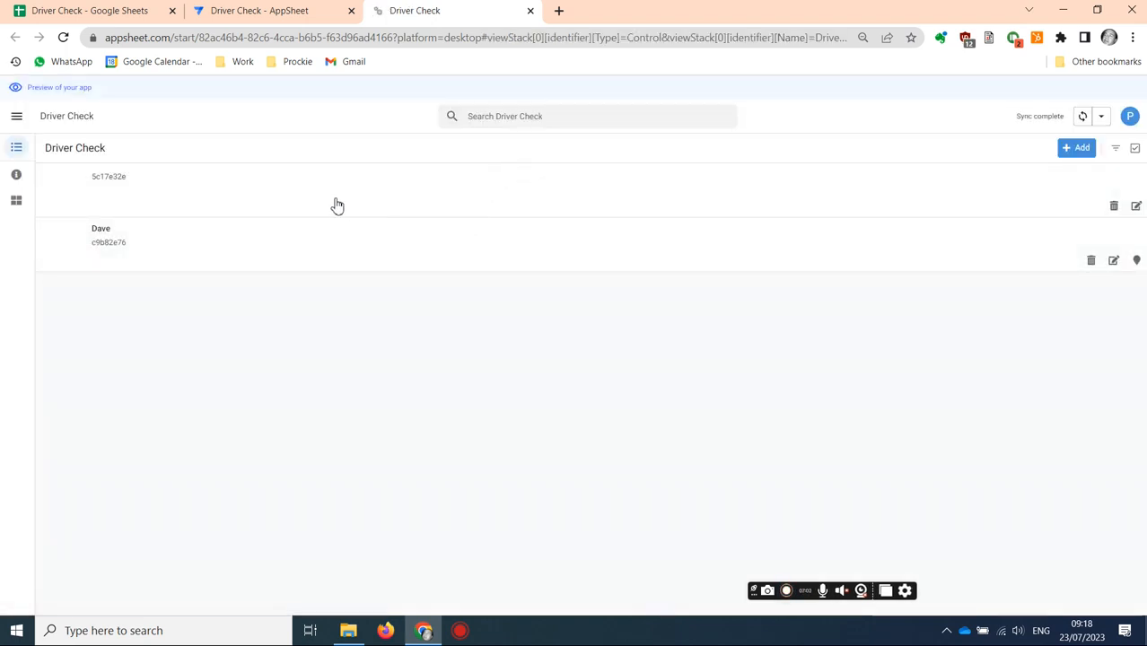
click(258, 244)
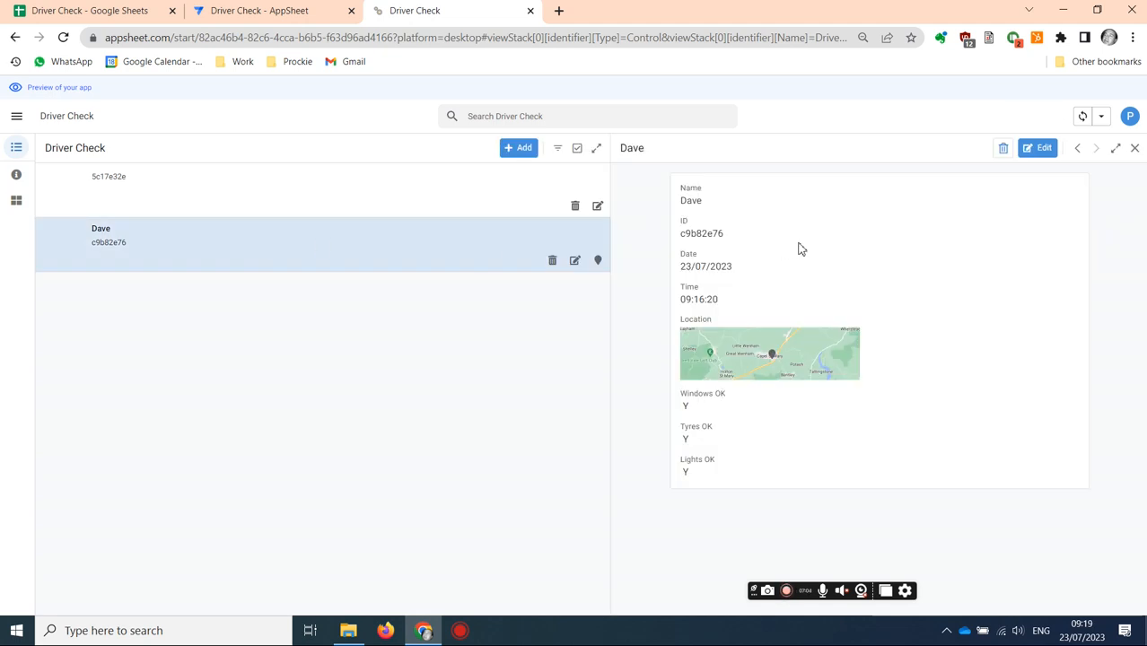